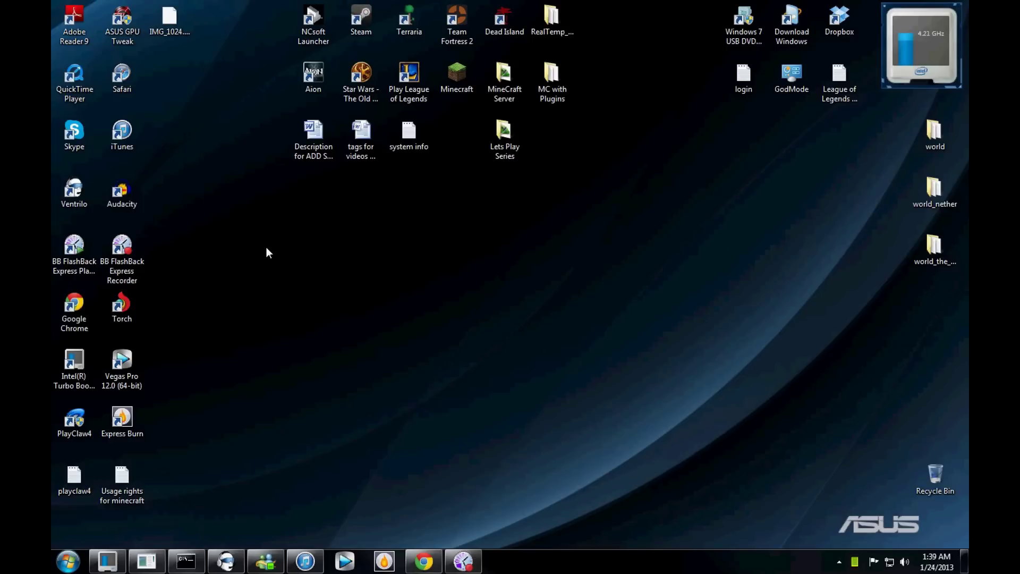
Step: Open the Computer window from the Start menu and select 3rd Drive (E:)
click(68, 561)
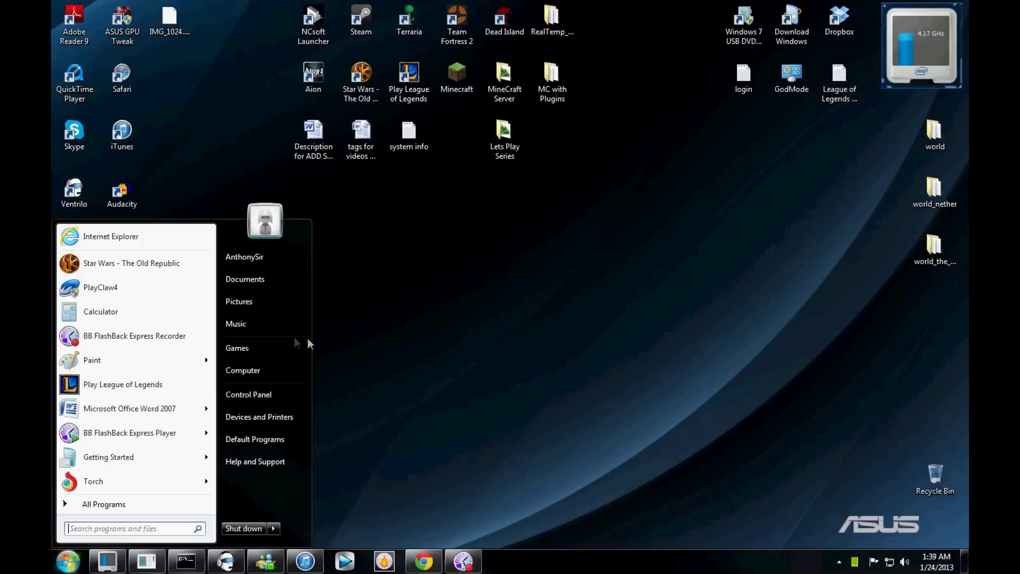
click(261, 368)
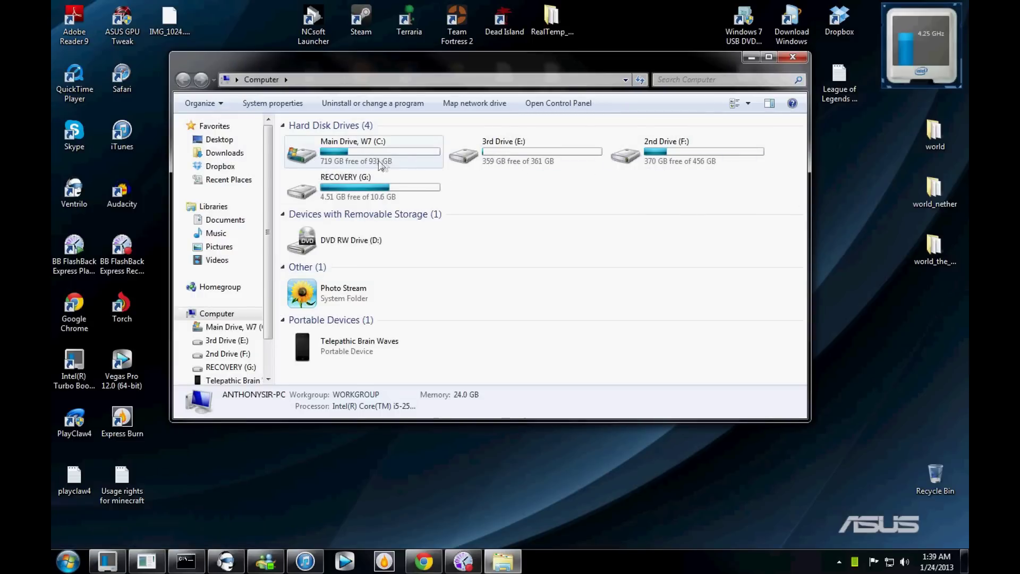
click(531, 152)
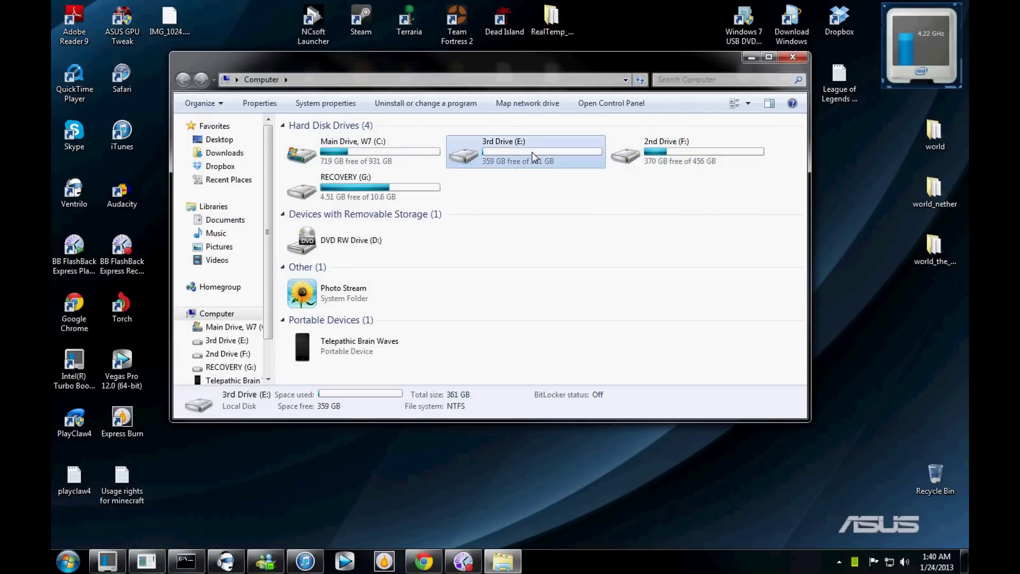
click(496, 143)
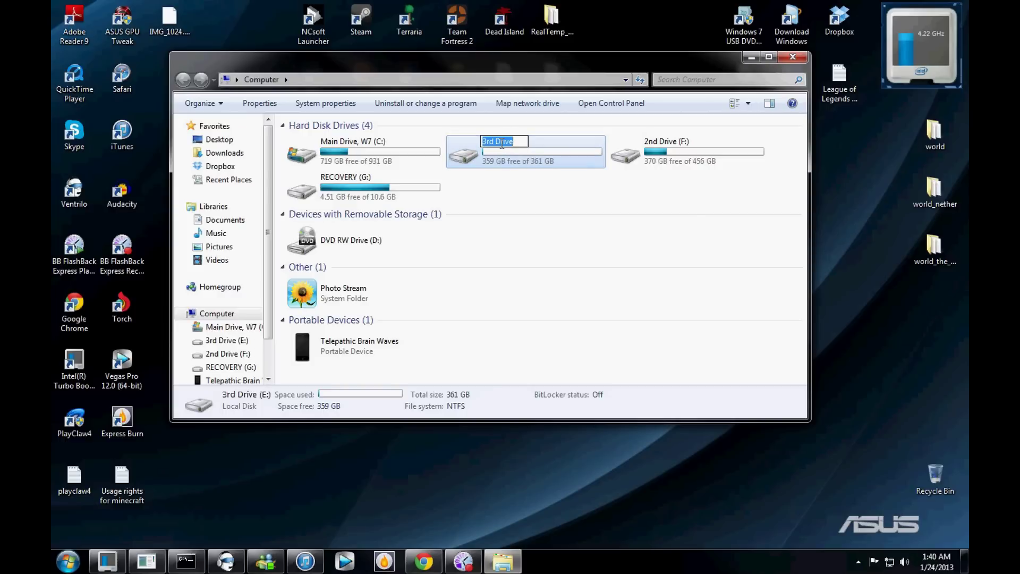
key(BackSpace)
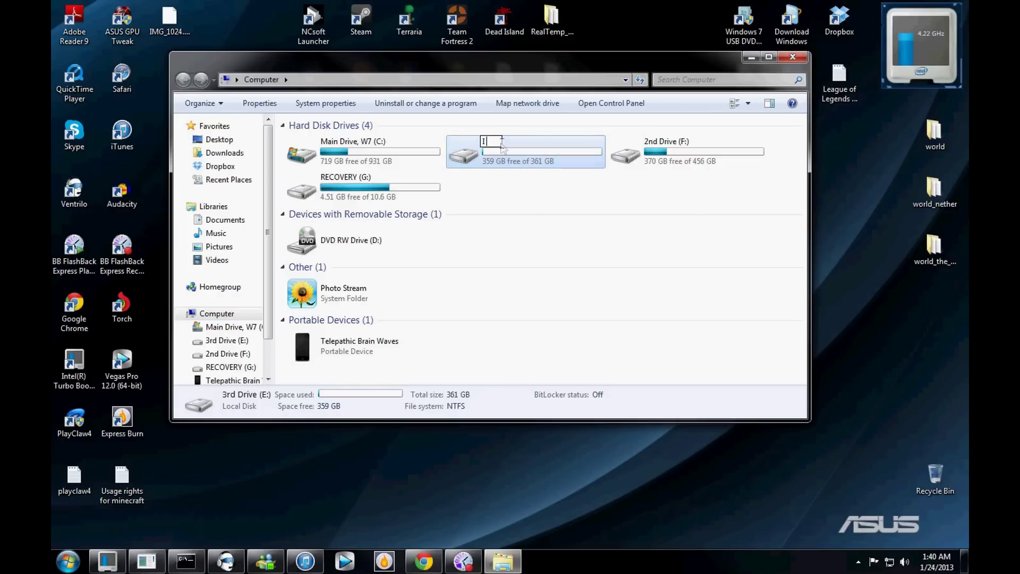
text(I want this now)
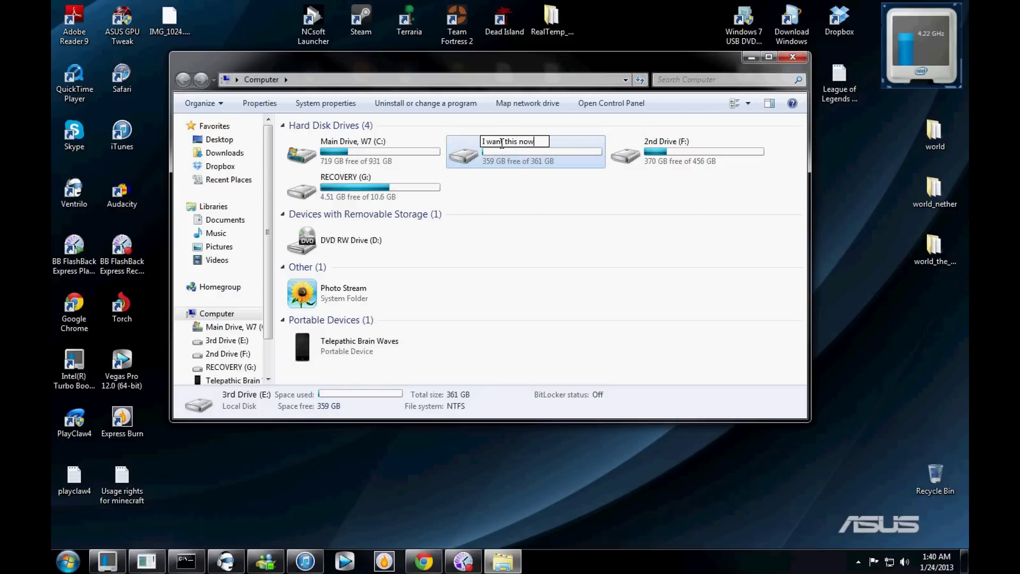
key(Return)
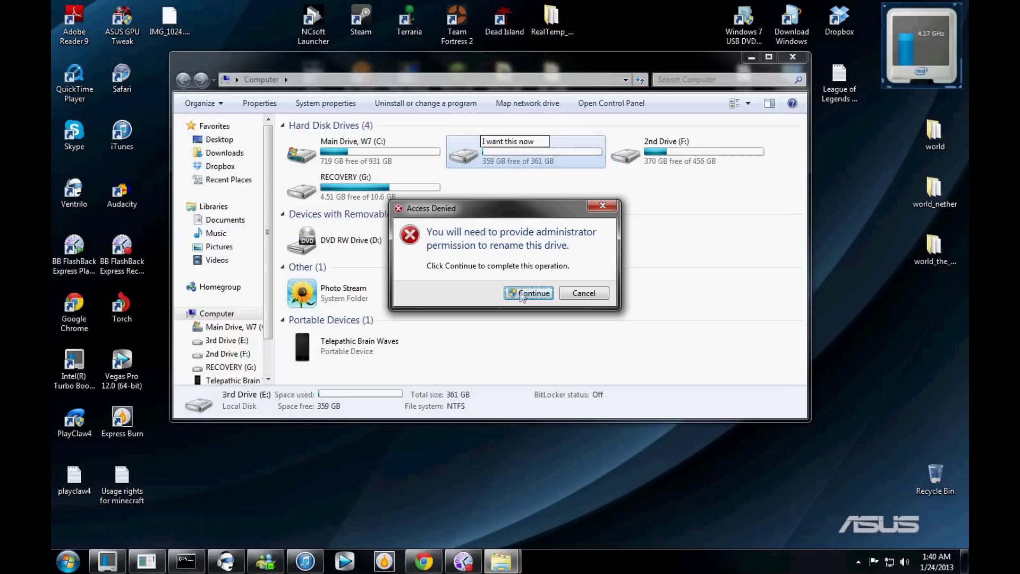
click(527, 292)
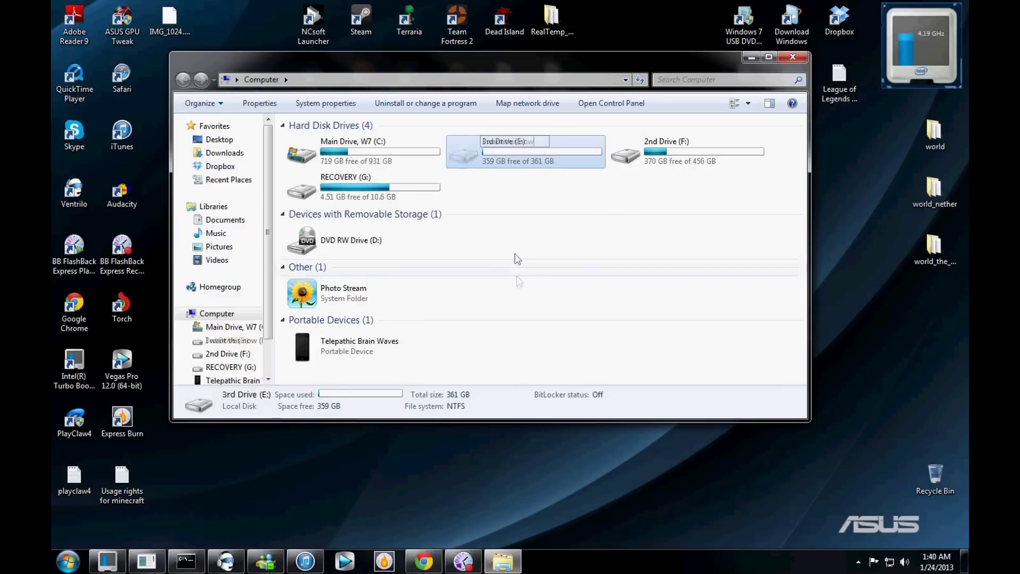
click(504, 141)
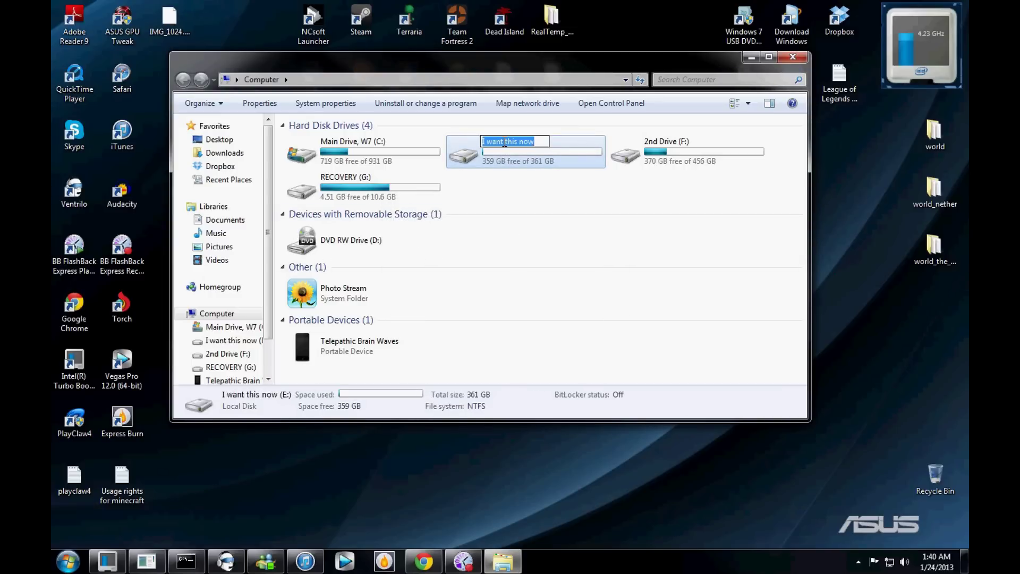
key(BackSpace)
text(3rd Drive)
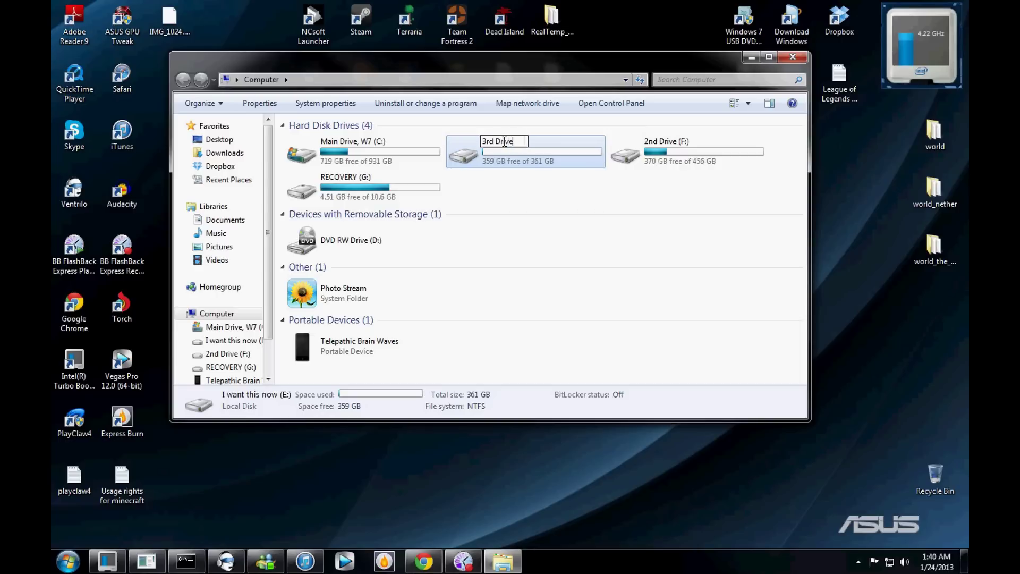
key(Return)
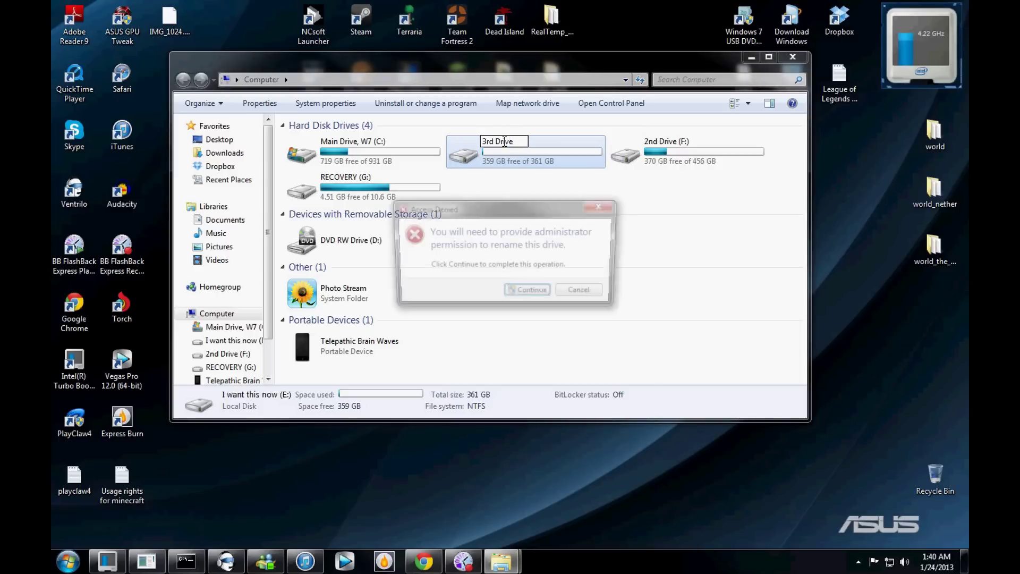
click(522, 293)
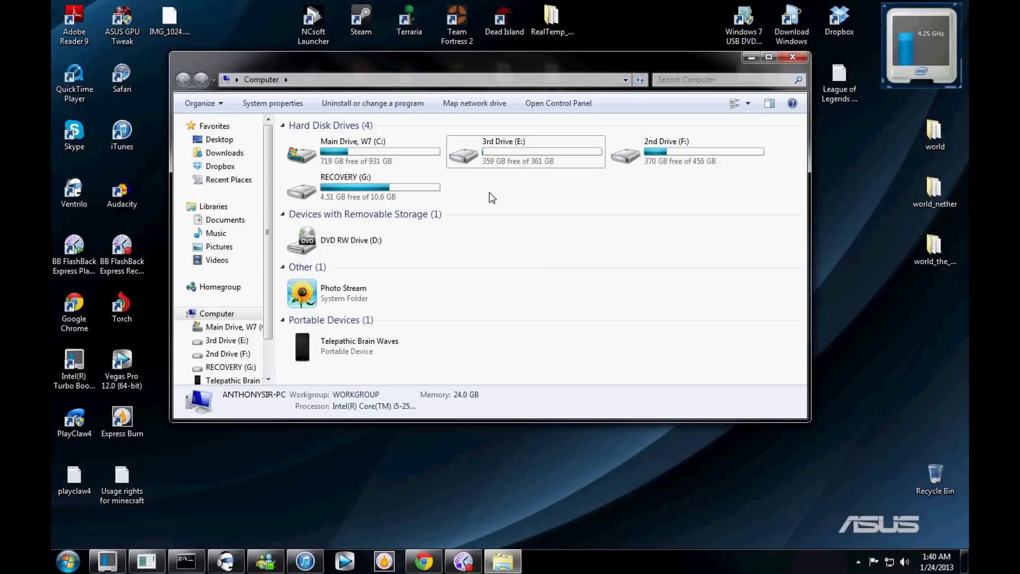
Step: Collapse the Portable Devices, Other and Devices with Removable Storage groups
click(282, 319)
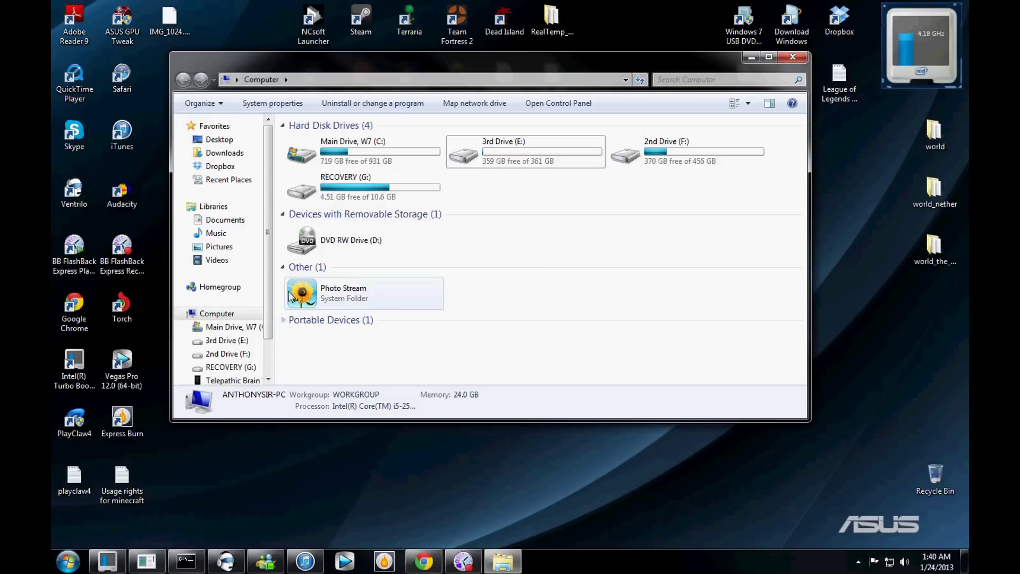
click(283, 268)
click(283, 214)
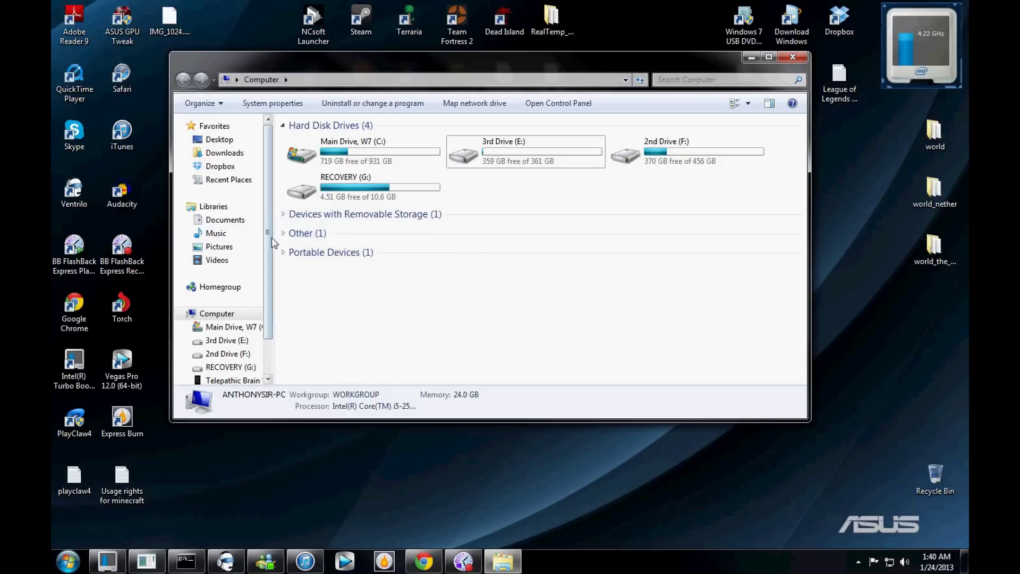
Step: Collapse Computer, Libraries and Favorites in the navigation pane
click(183, 313)
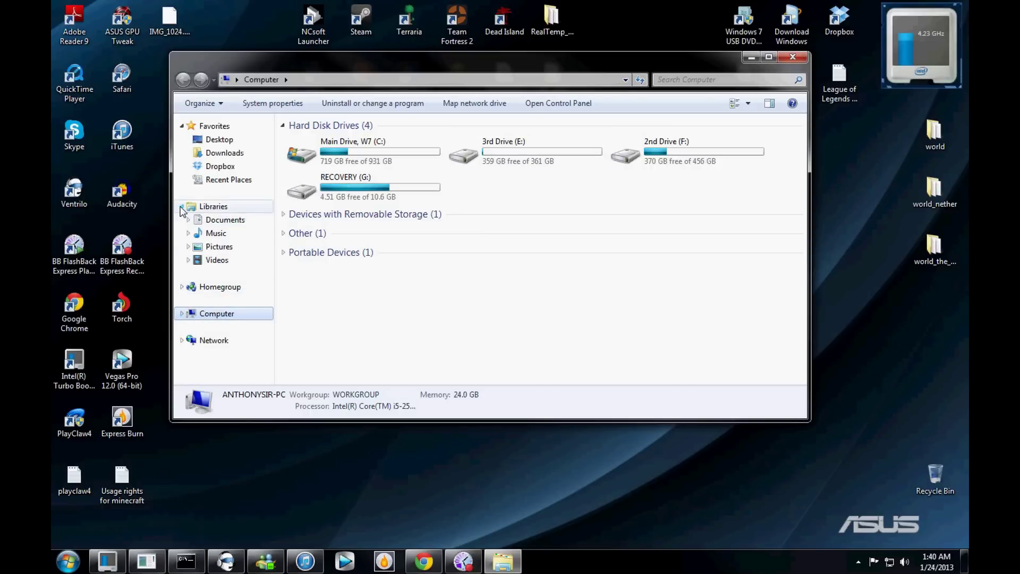
click(182, 206)
click(182, 126)
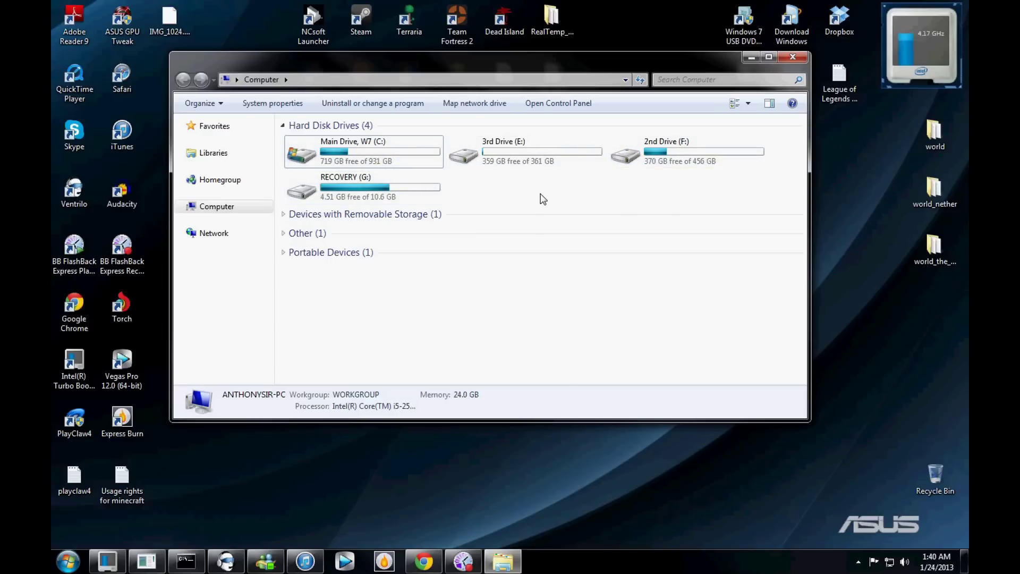
Step: Minimize the Computer window and launch Computer Management from Control Panel's System and Security > Administrative Tools
click(751, 56)
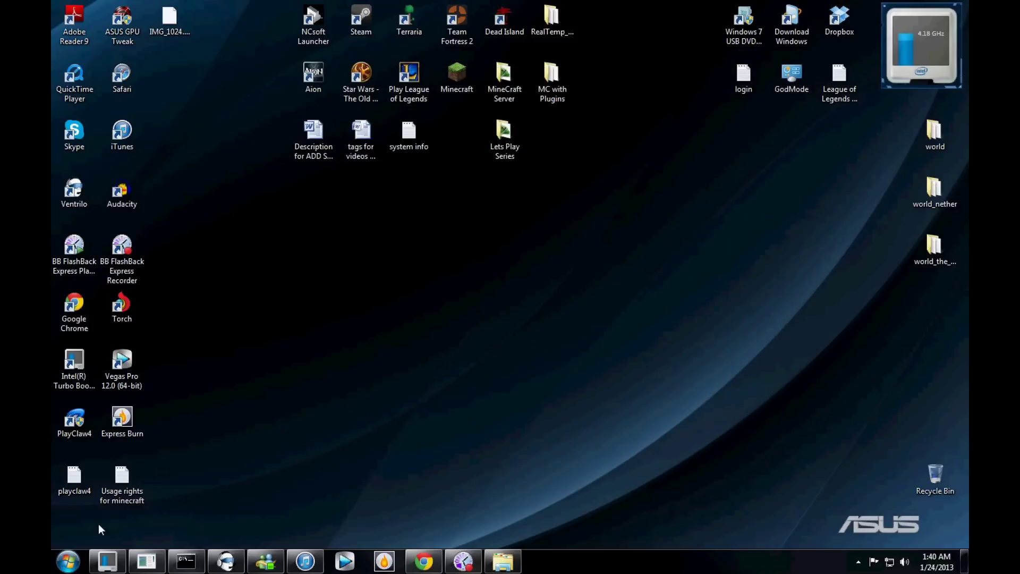
click(67, 561)
click(253, 401)
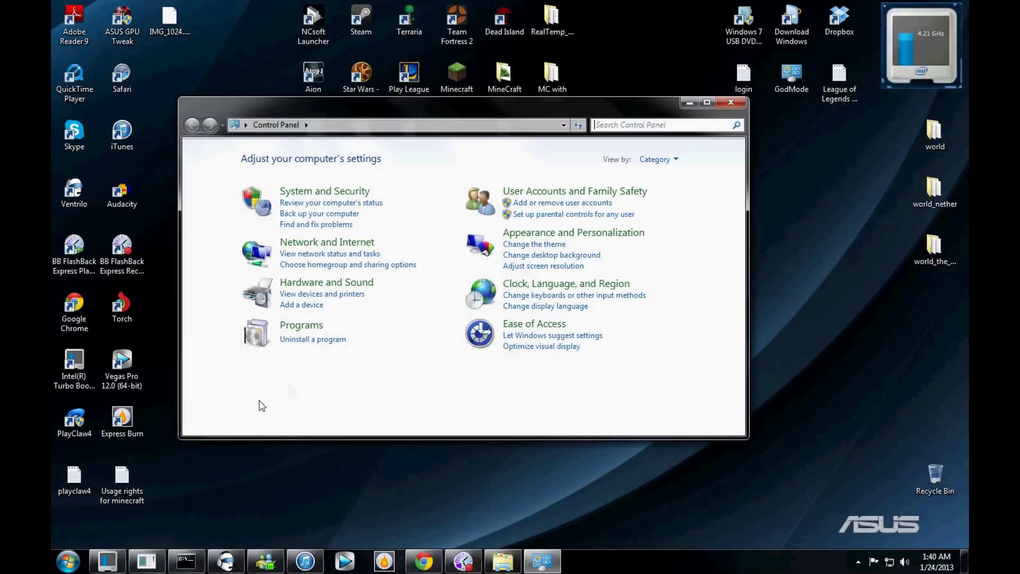
click(335, 192)
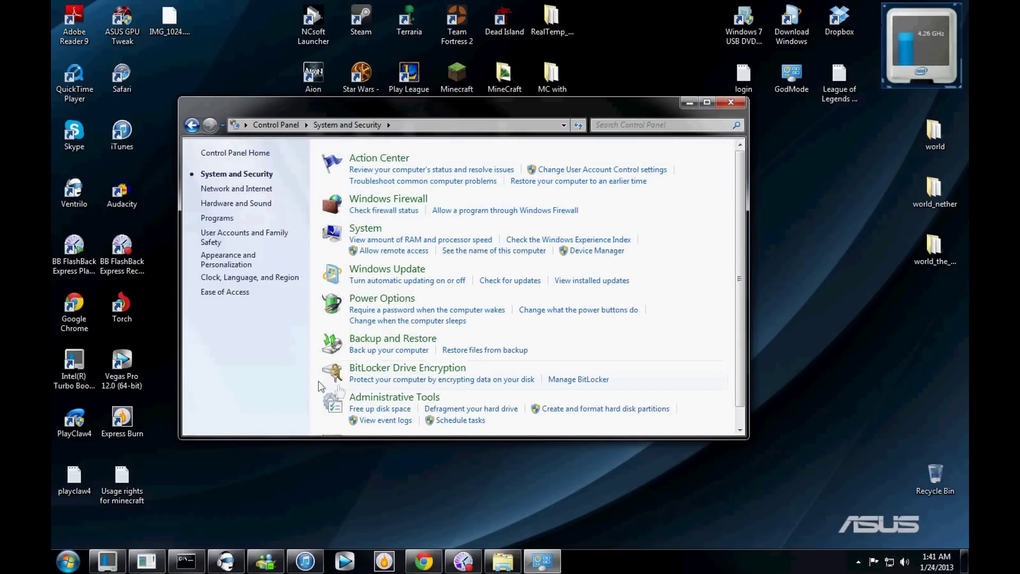
click(376, 400)
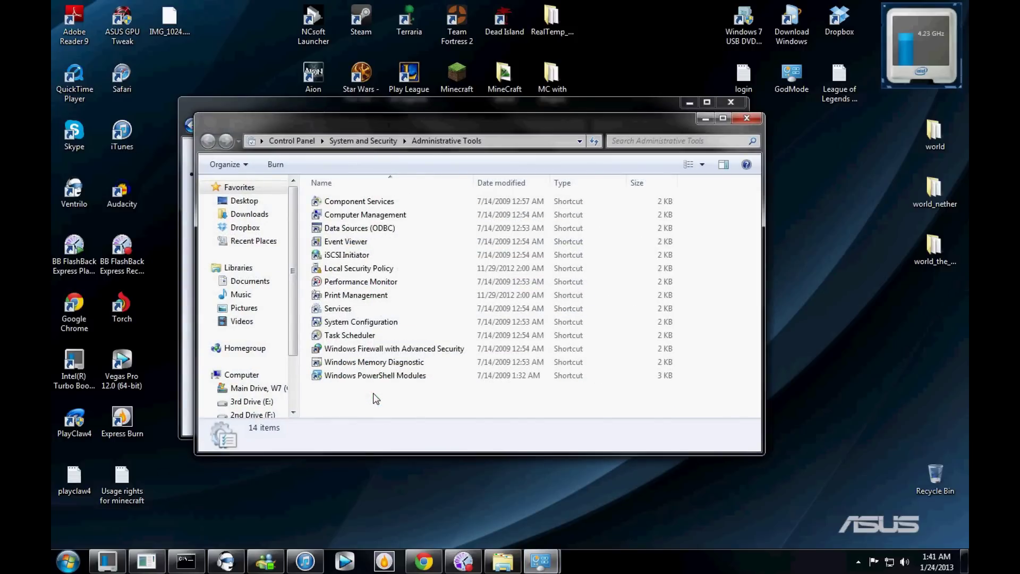
click(381, 220)
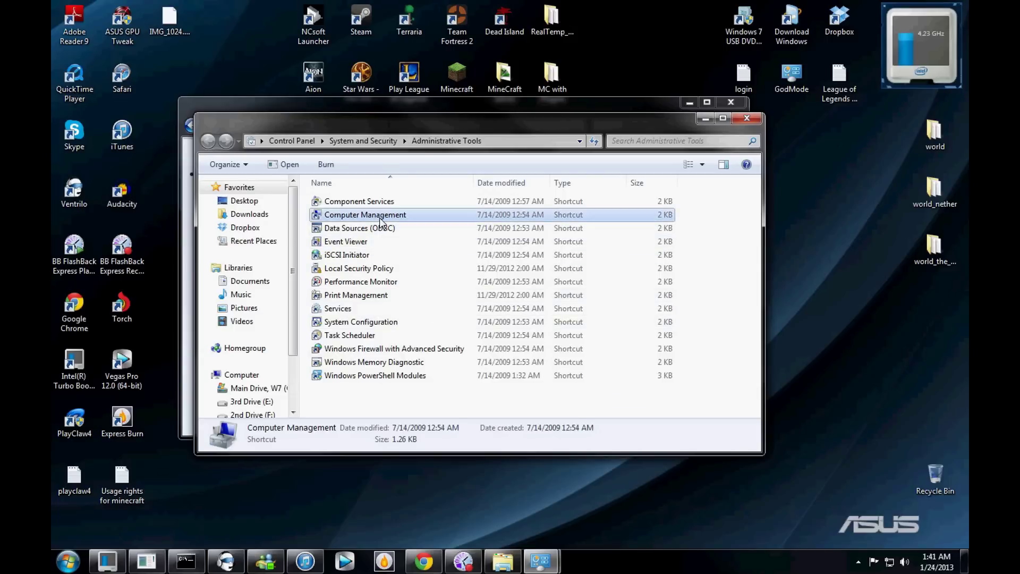
double_click(381, 219)
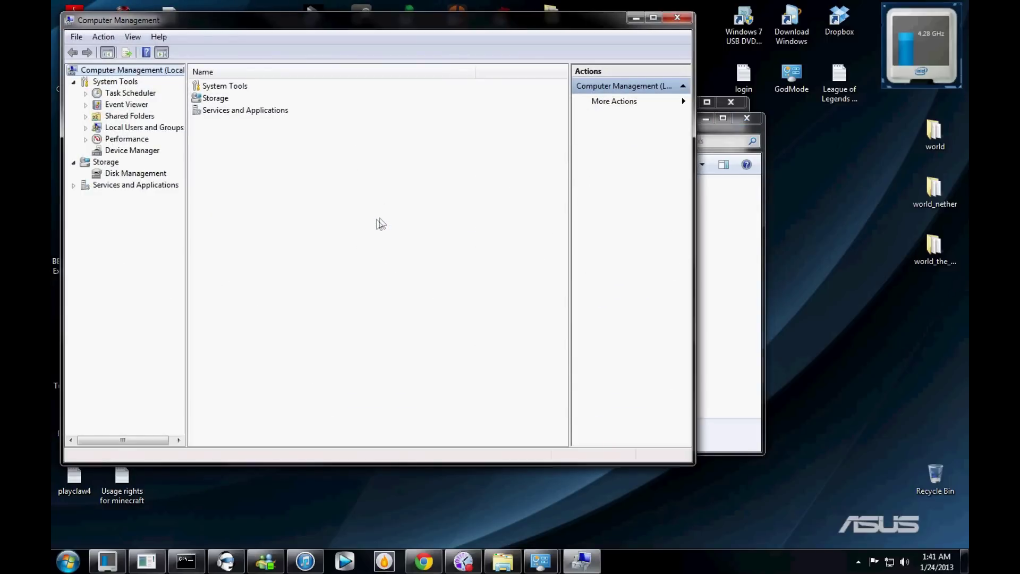
Step: Centre the Computer Management console and open Disk Management under Storage
drag(229, 25, 342, 59)
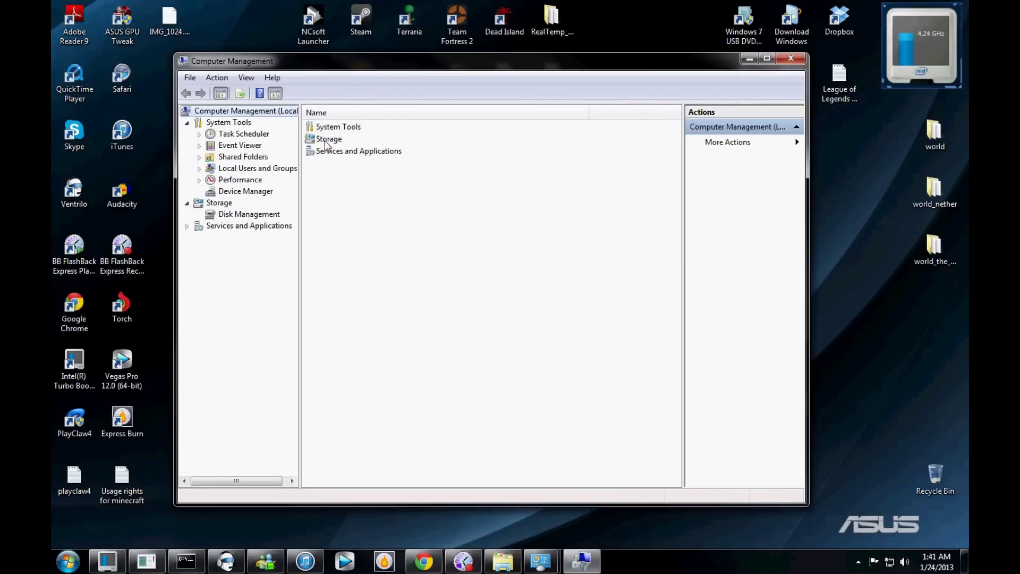
click(239, 214)
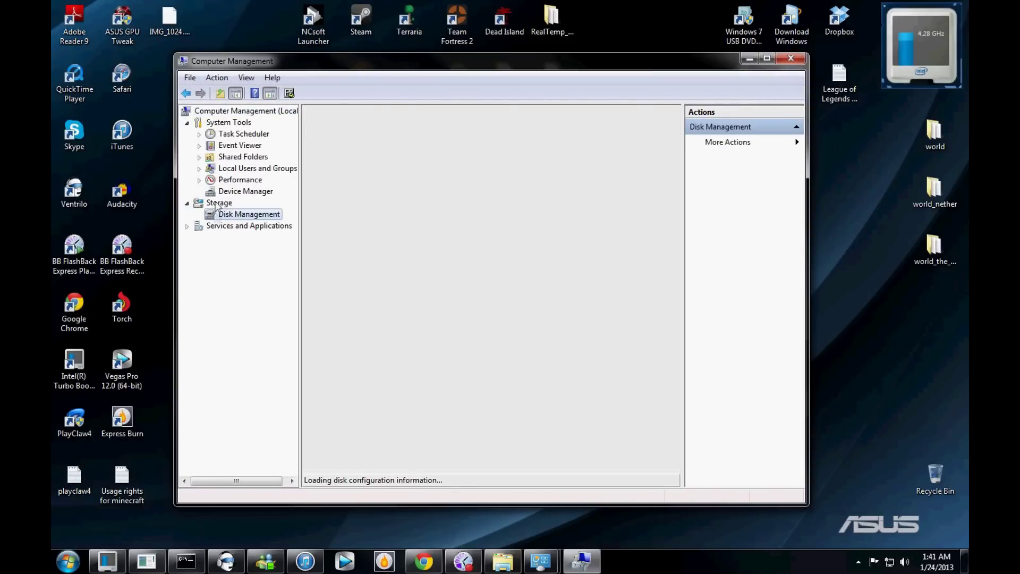
click(234, 112)
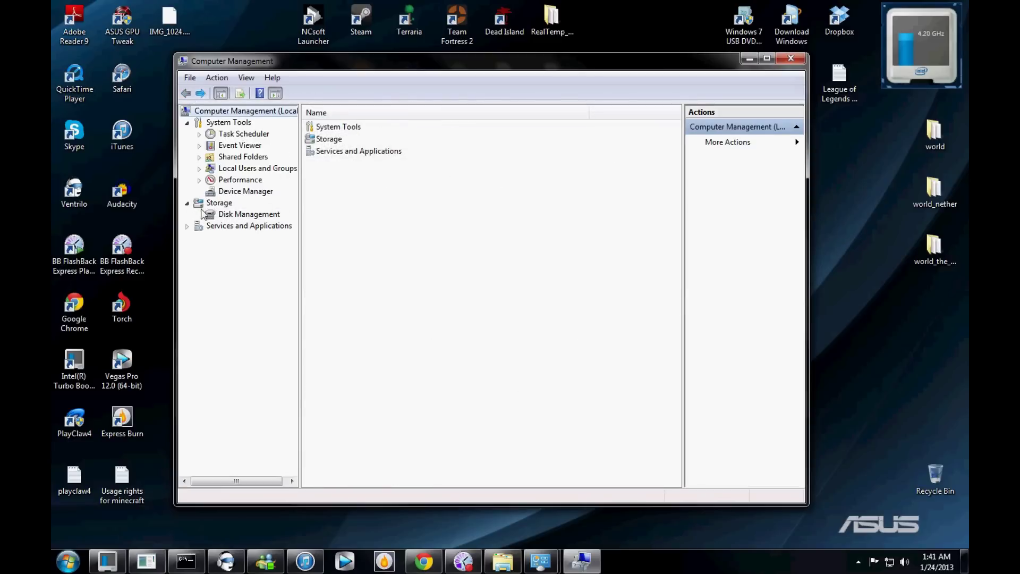
click(219, 215)
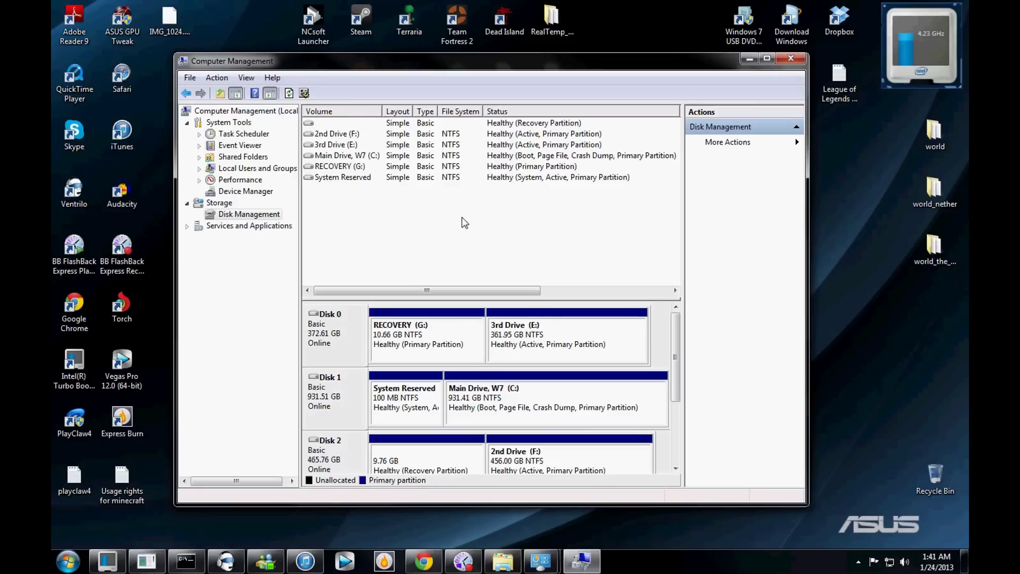
mouse_move(675, 330)
mouse_down()
mouse_move(672, 381)
mouse_move(675, 317)
mouse_up()
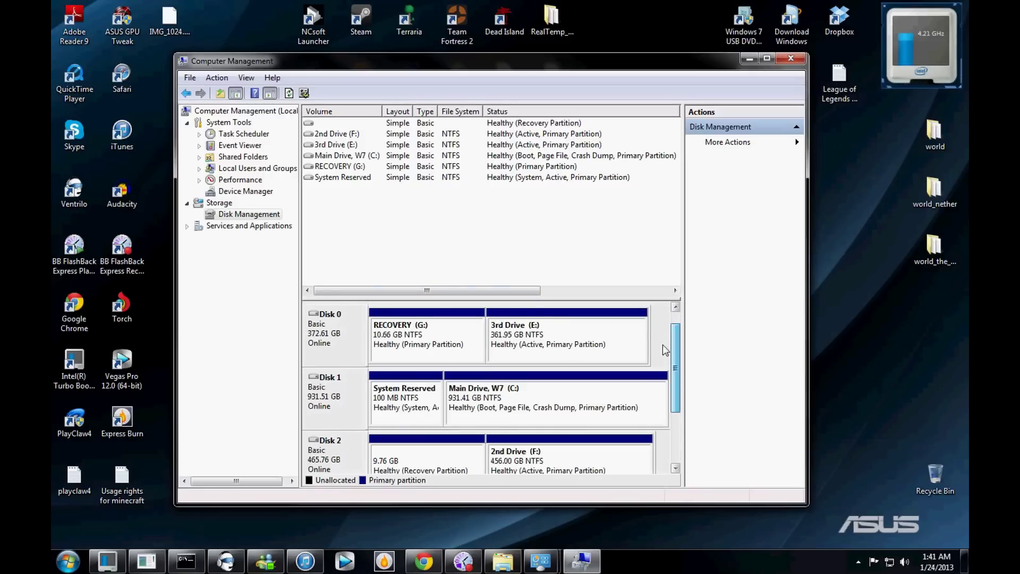
scroll(662, 344, down, 1)
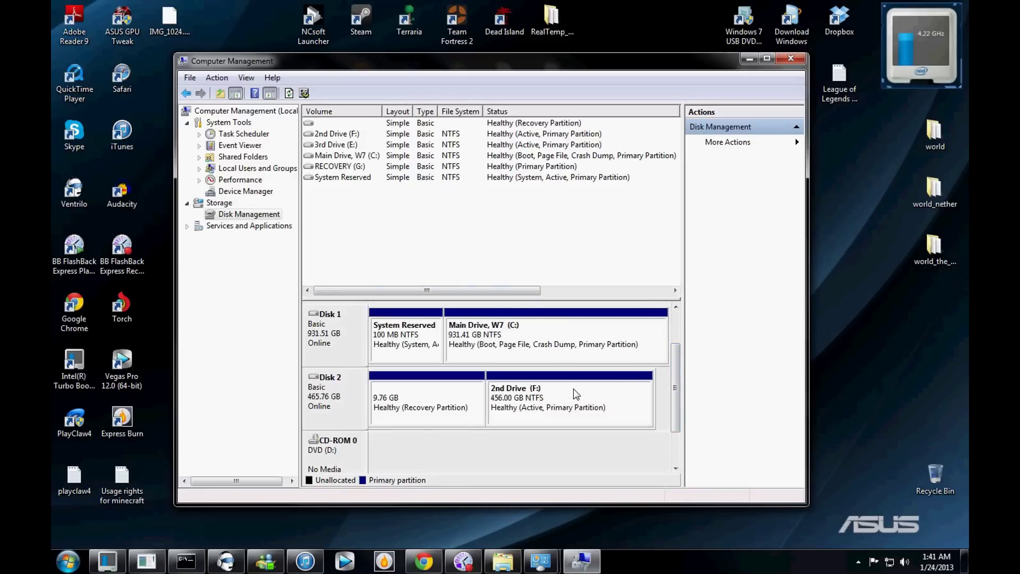
click(545, 413)
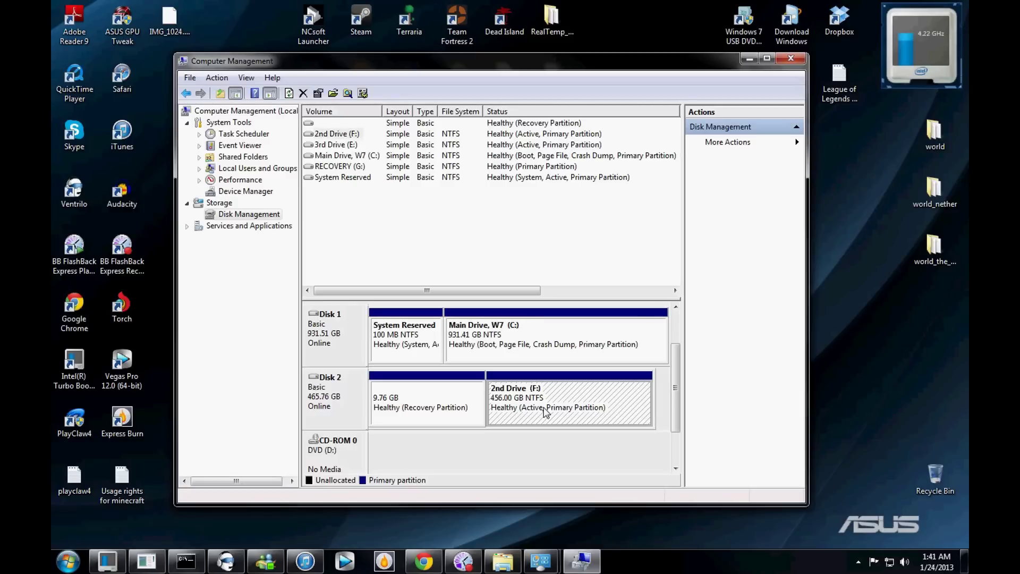
right_click(544, 406)
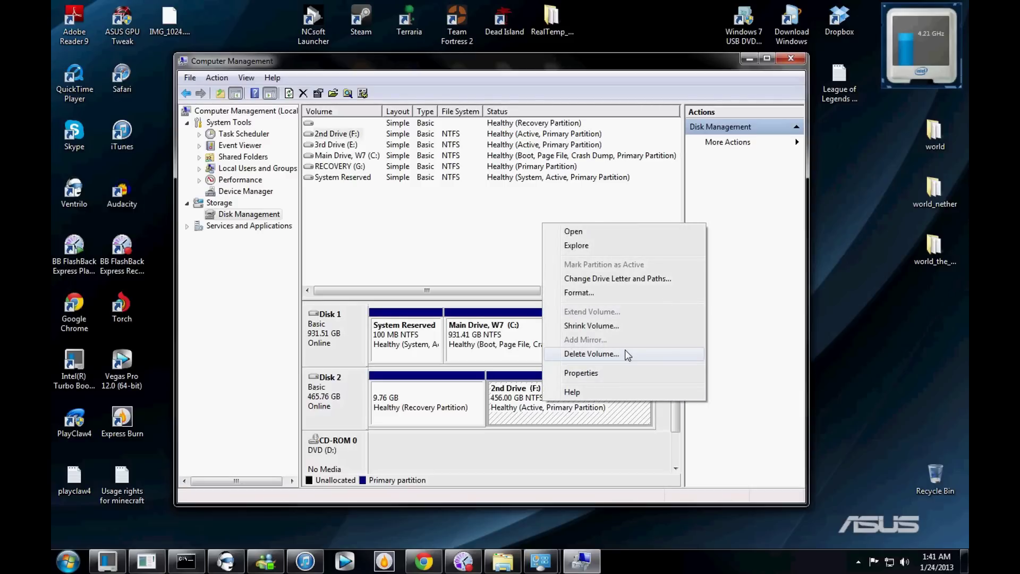
click(483, 277)
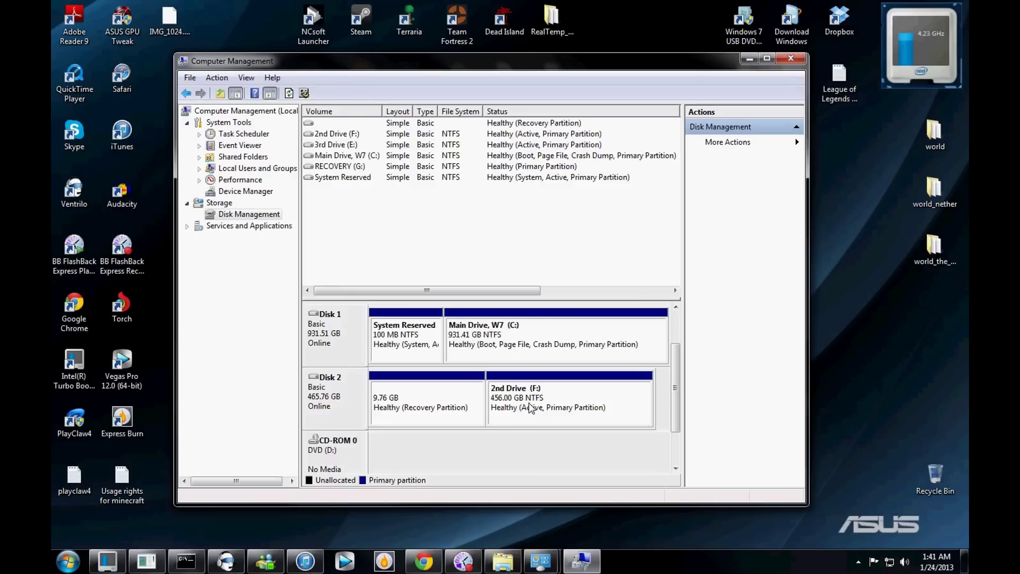
drag(675, 373, 672, 405)
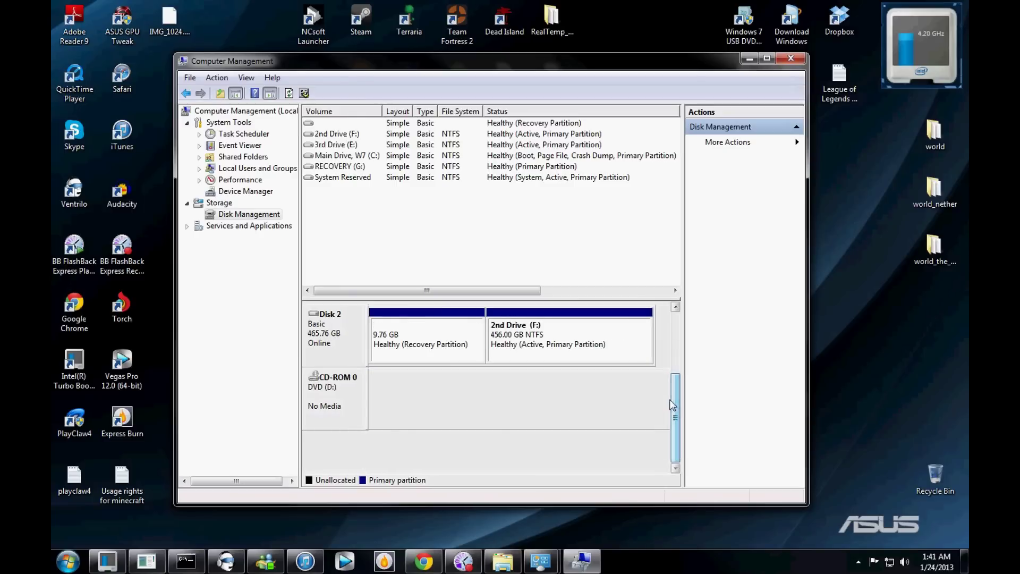
click(425, 358)
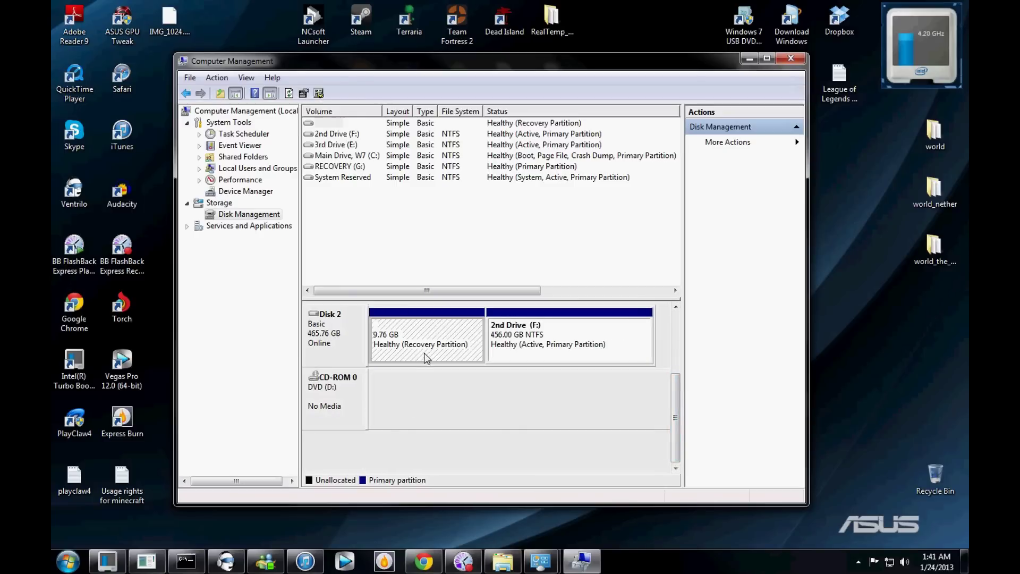
click(517, 354)
click(445, 348)
click(529, 348)
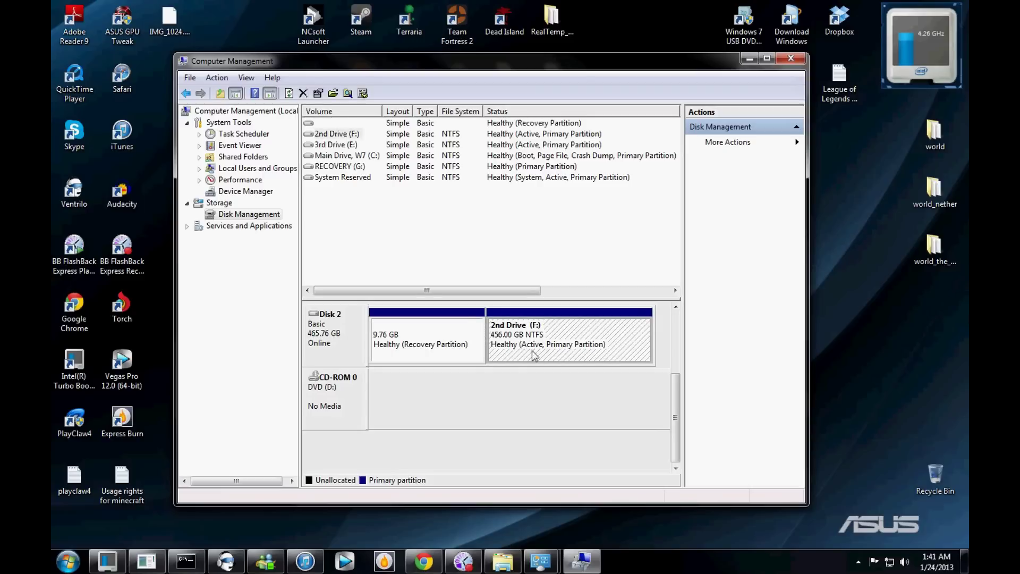
click(316, 340)
click(526, 338)
click(406, 381)
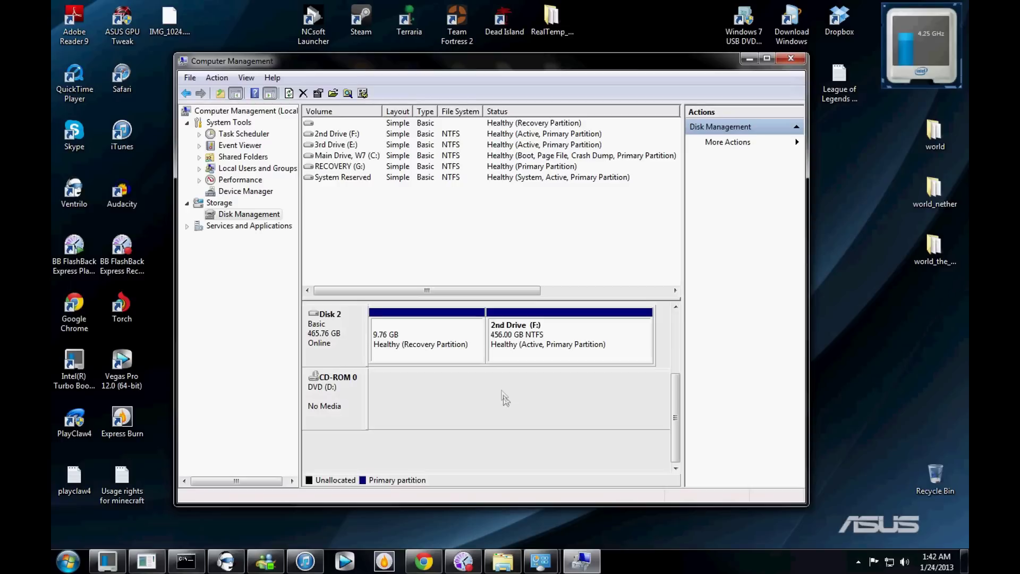
drag(673, 400, 675, 371)
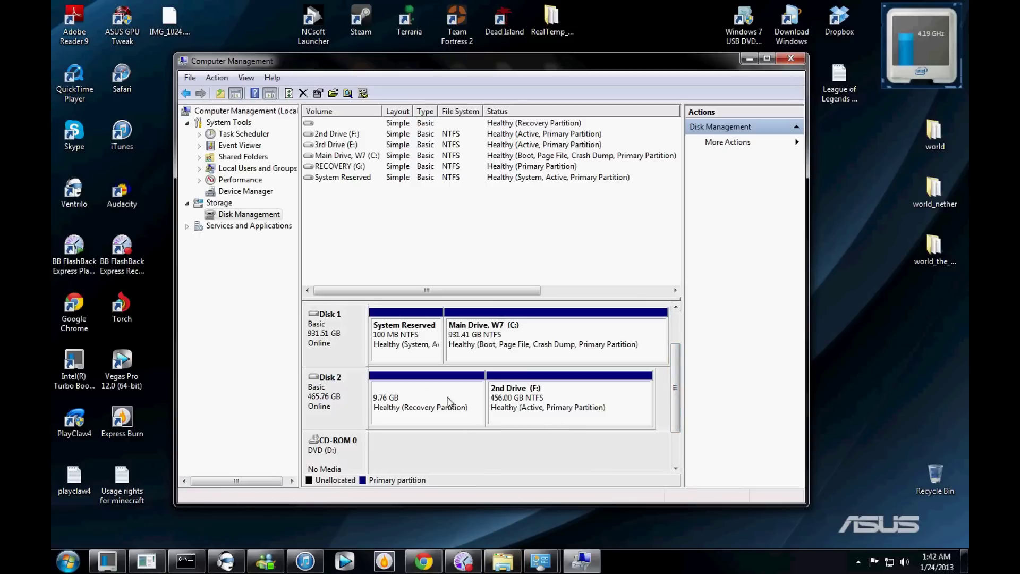
key(super+e)
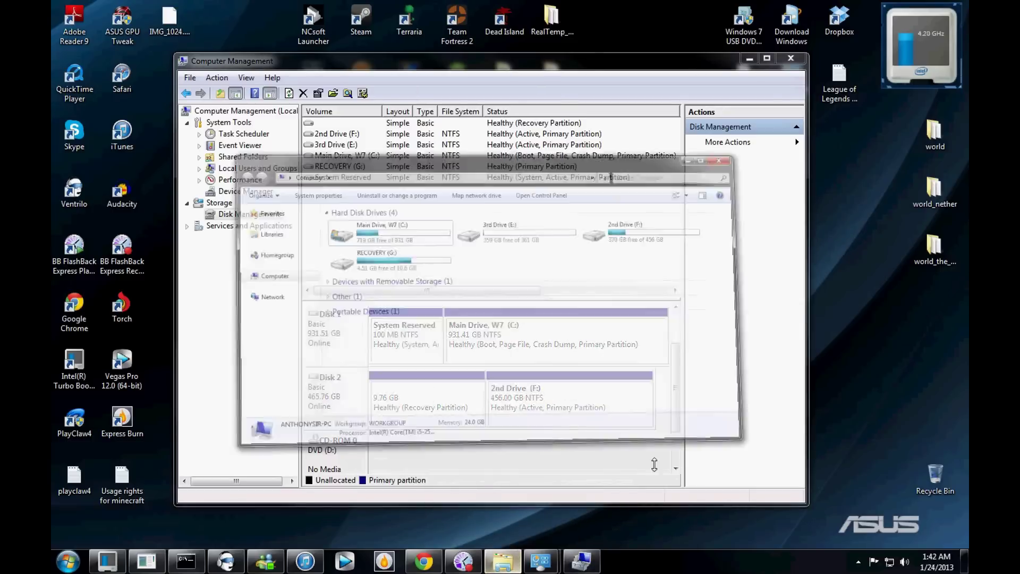
drag(439, 67, 329, 54)
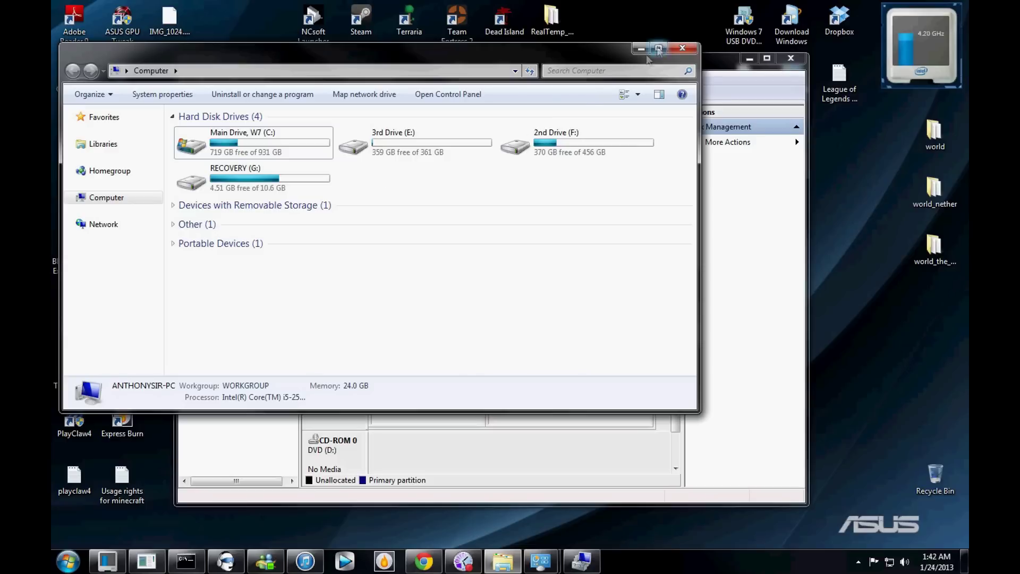
click(681, 48)
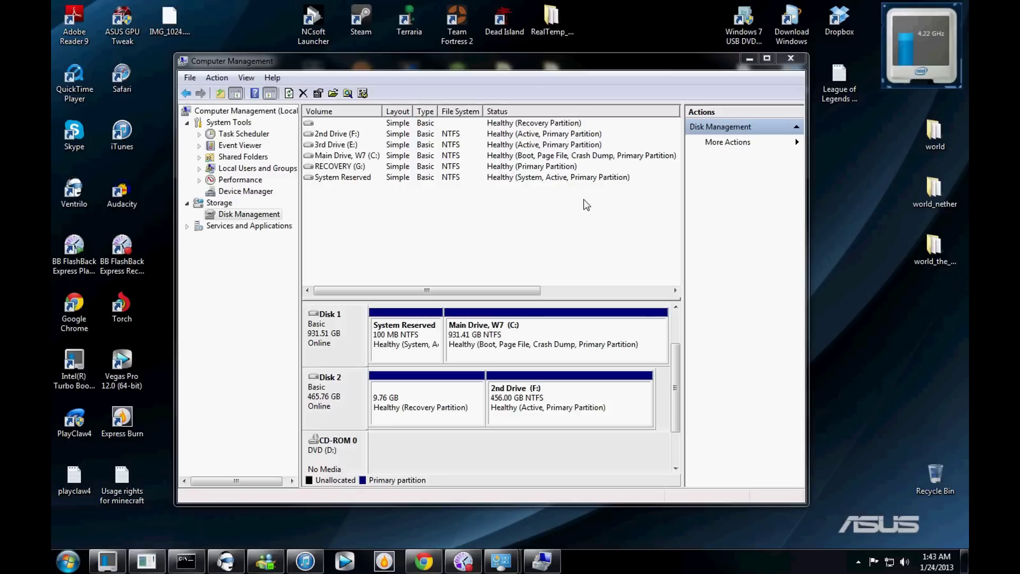
Step: Close Computer Management, Administrative Tools and System and Security, then reopen Computer from Start
click(790, 58)
click(746, 118)
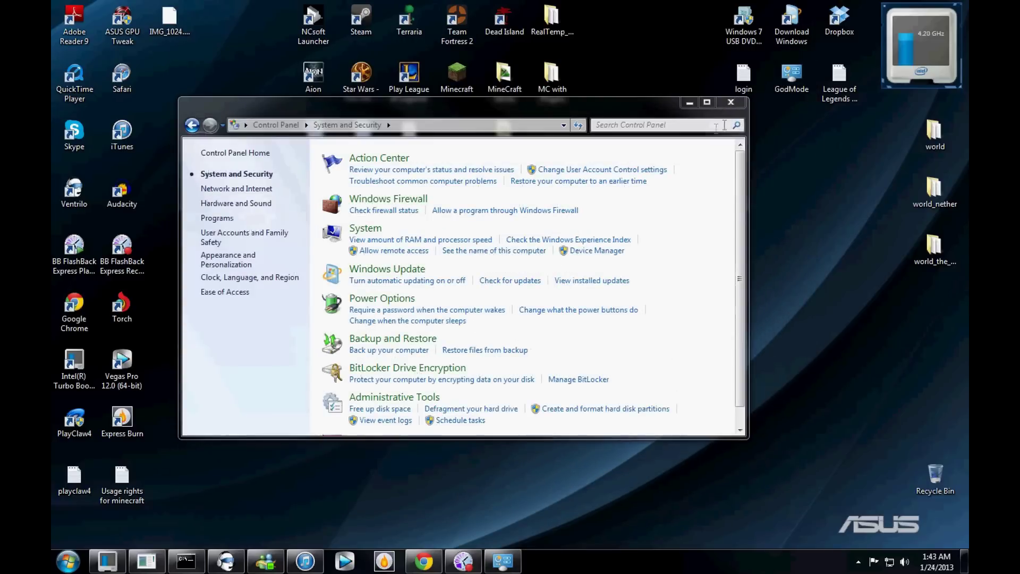
click(730, 102)
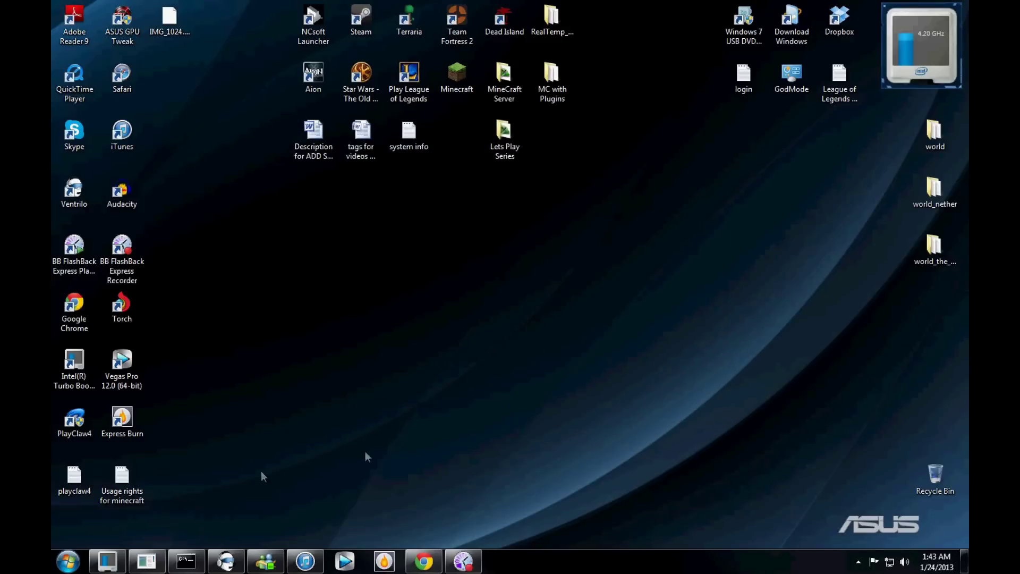
click(68, 561)
click(261, 368)
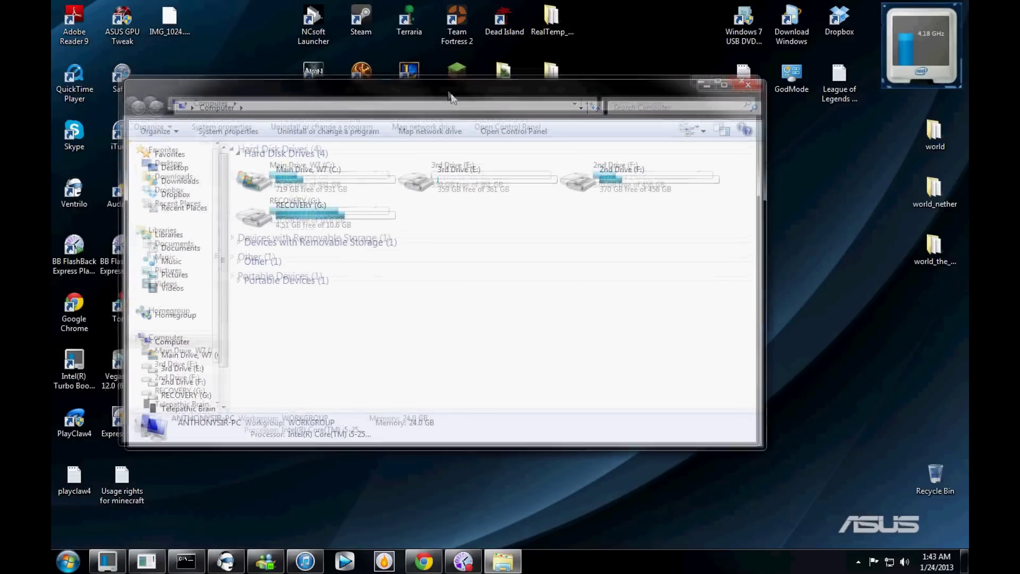
Step: Move the Computer window and collapse Computer, Libraries and Favorites in the folder tree
drag(404, 50, 470, 88)
click(139, 343)
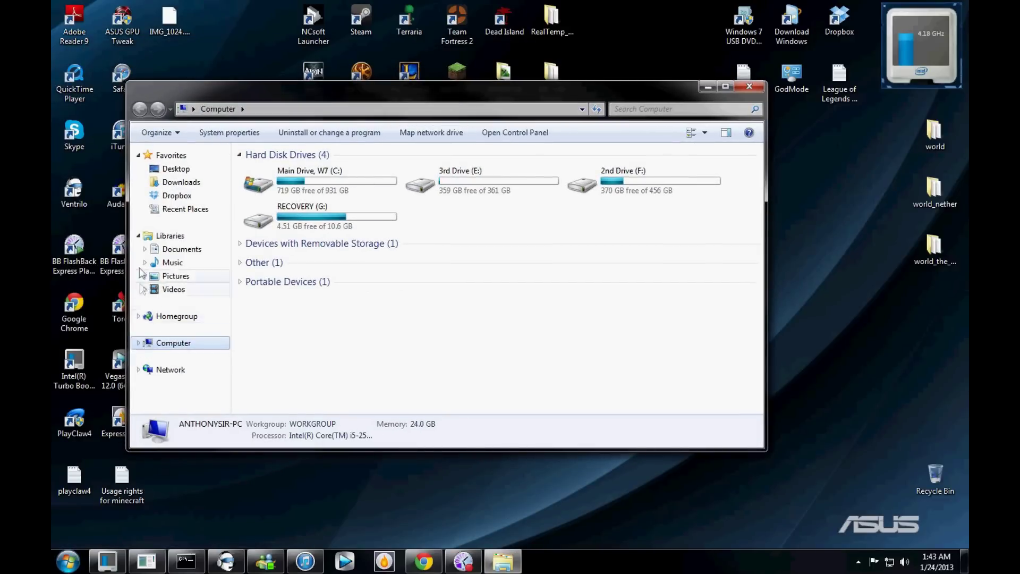
click(138, 235)
click(138, 154)
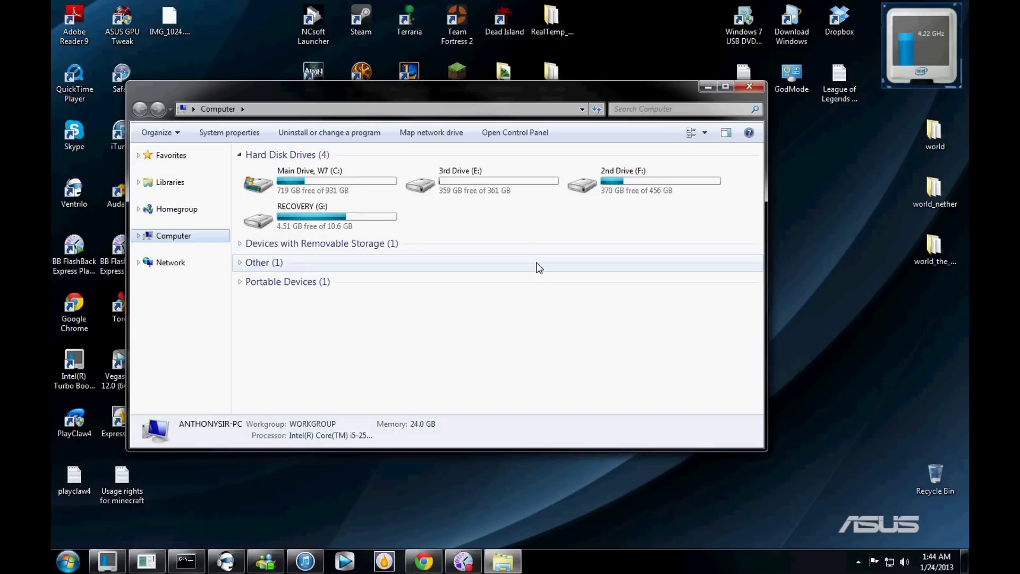
Step: Open 3rd Drive (E:) and look inside the League of legends folder, then return to E:
click(490, 192)
double_click(467, 179)
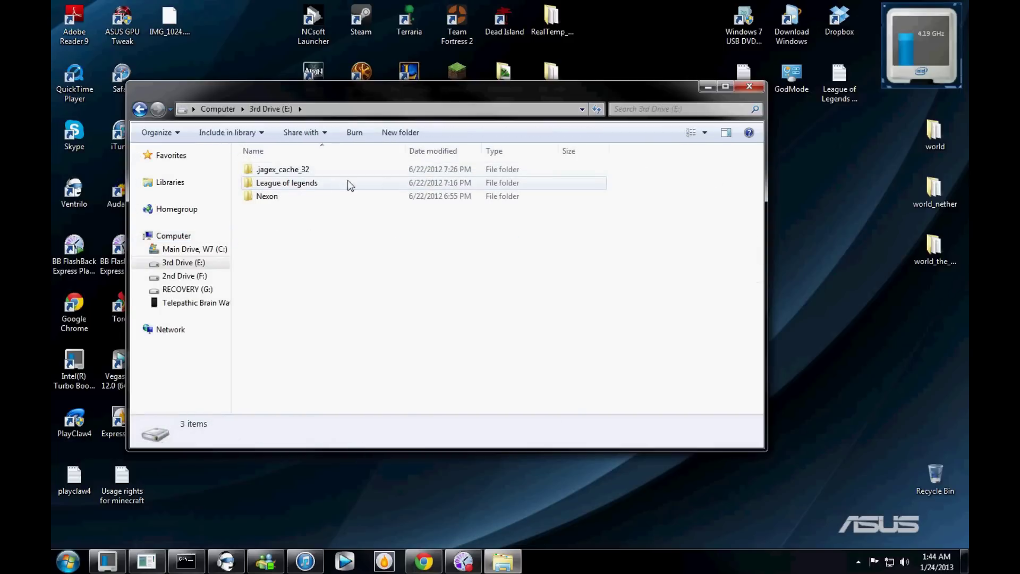
double_click(313, 183)
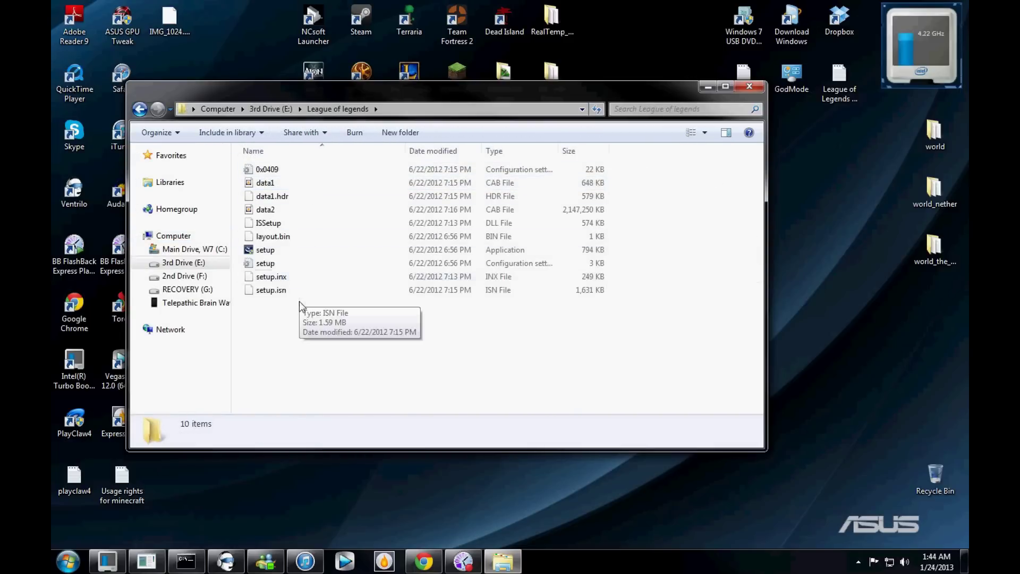
key(BackSpace)
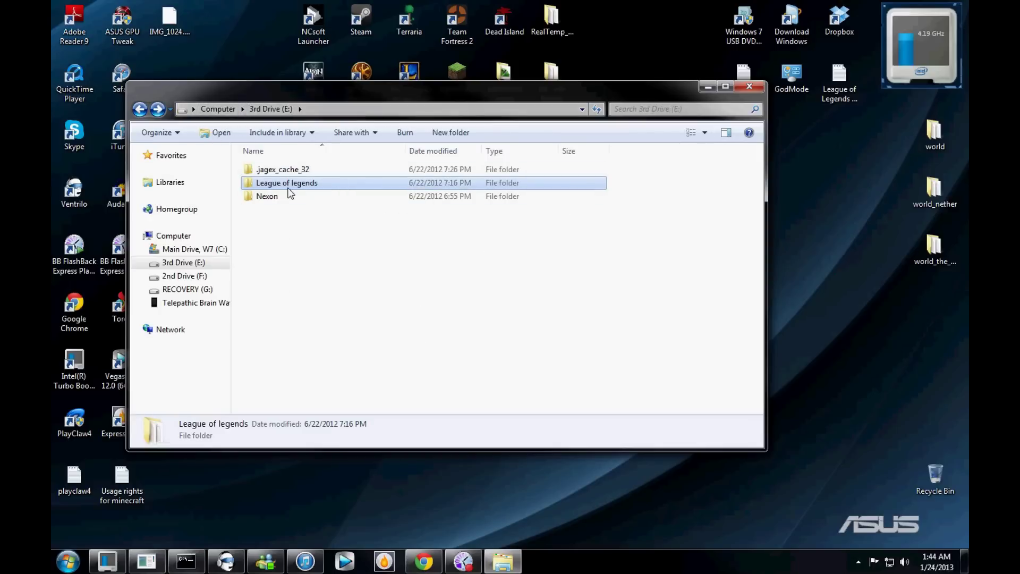
Step: Drag League of legends onto the desktop, cancel the copy error, and check the partial copy
drag(327, 109, 610, 169)
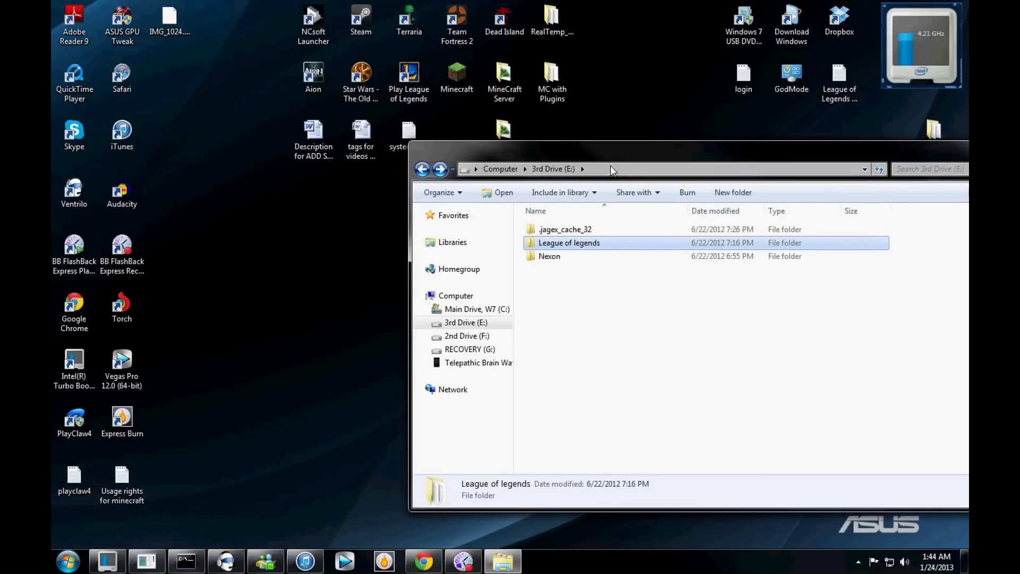
drag(559, 246, 354, 277)
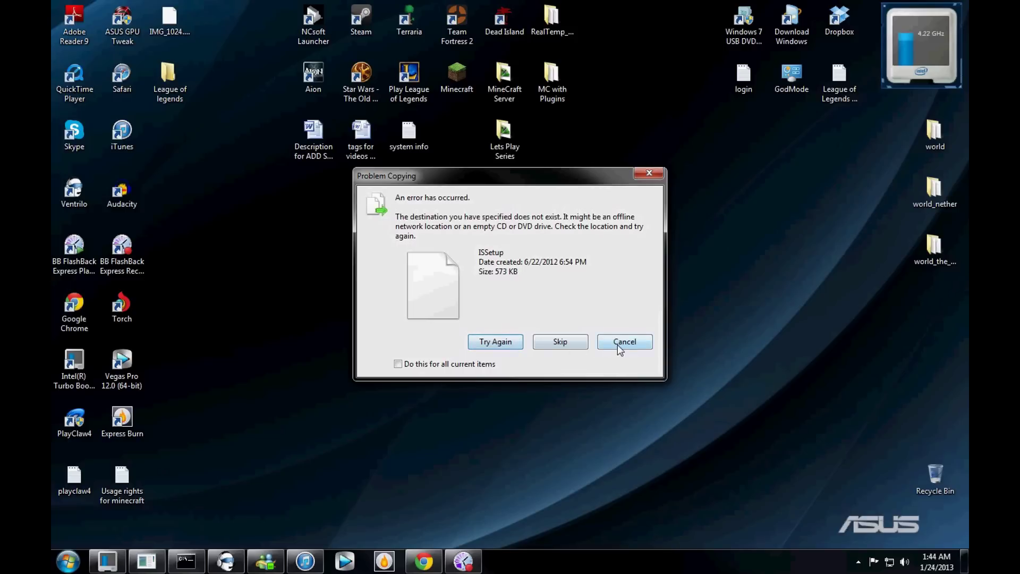
click(617, 342)
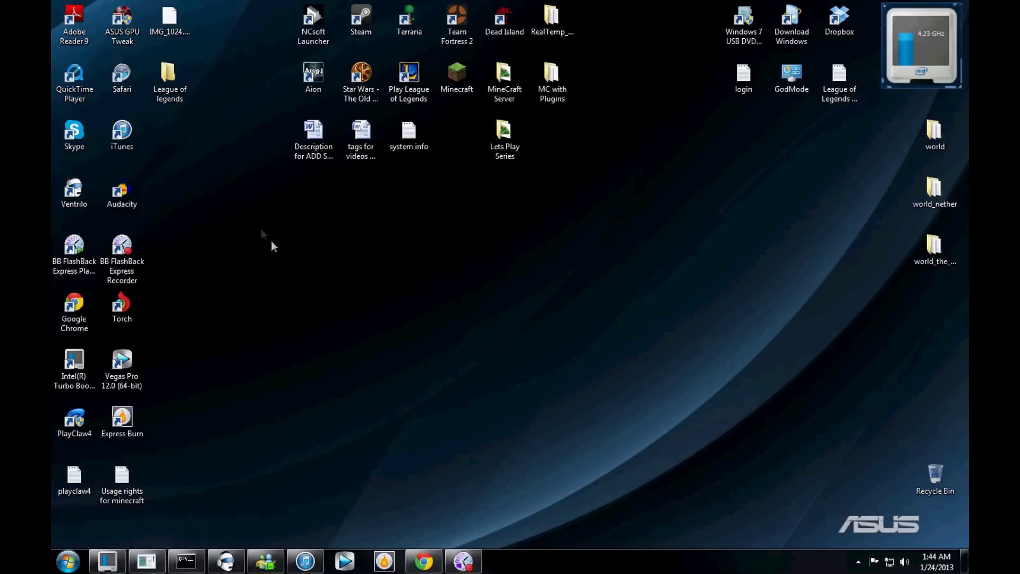
double_click(183, 88)
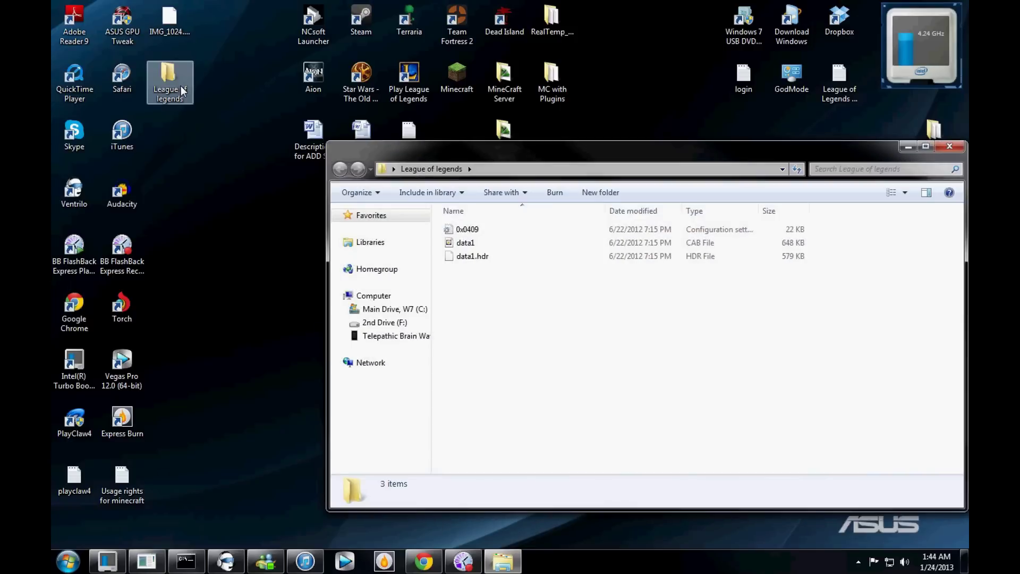
click(950, 146)
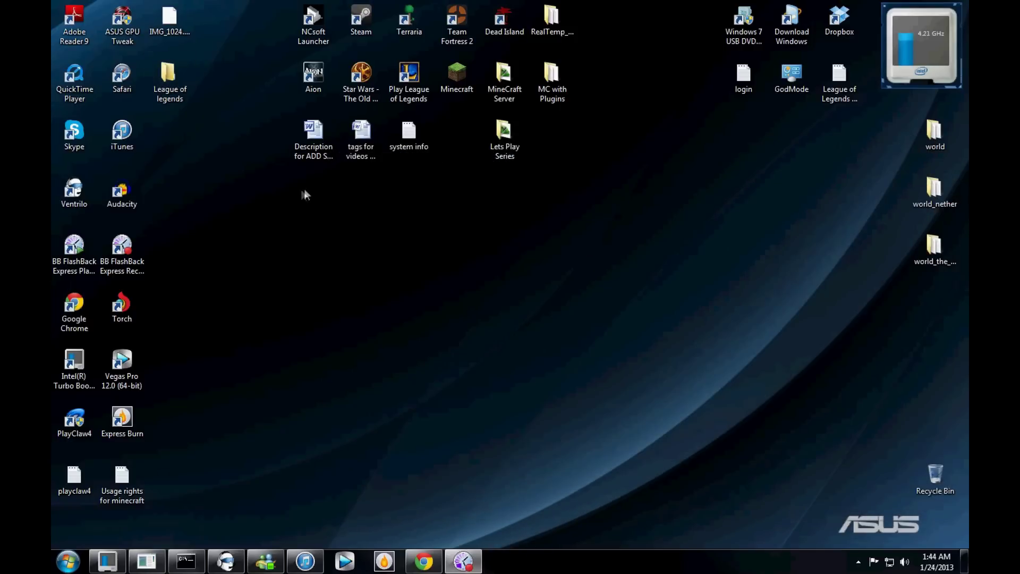
Step: Reopen the Computer window, reposition it and refresh the drive list
click(68, 561)
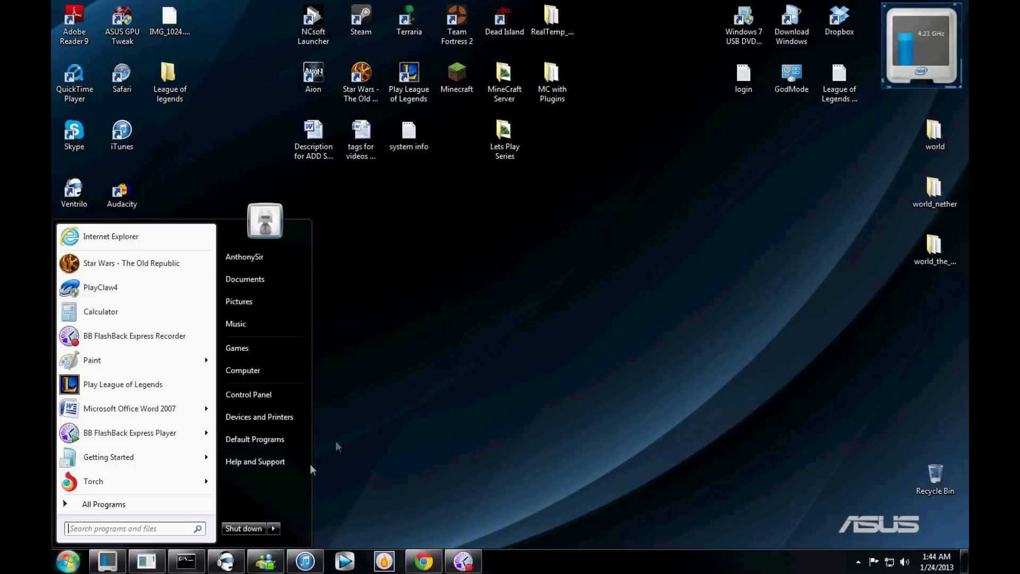
click(238, 372)
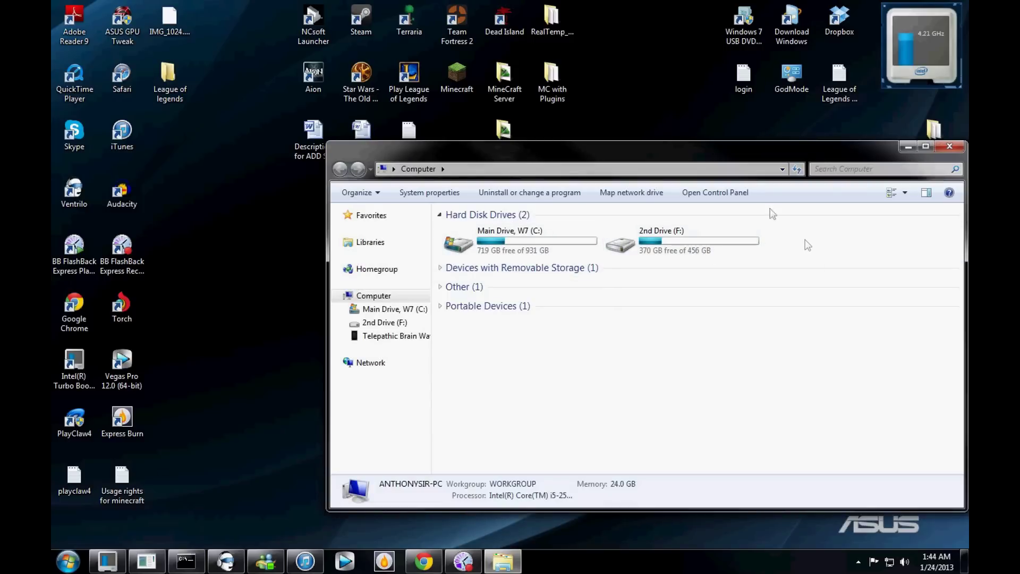
drag(660, 153, 448, 119)
click(574, 129)
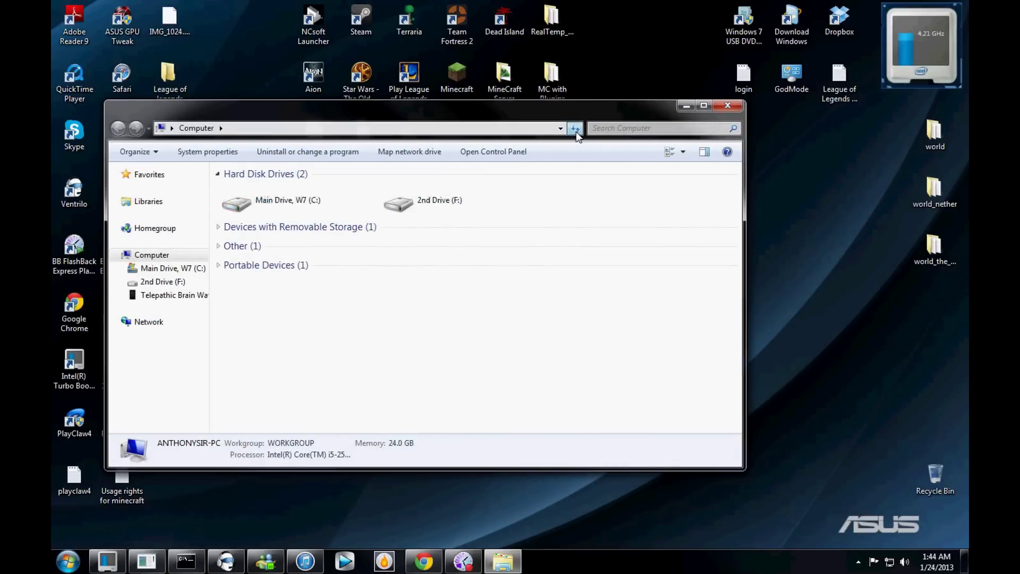
drag(425, 106, 508, 114)
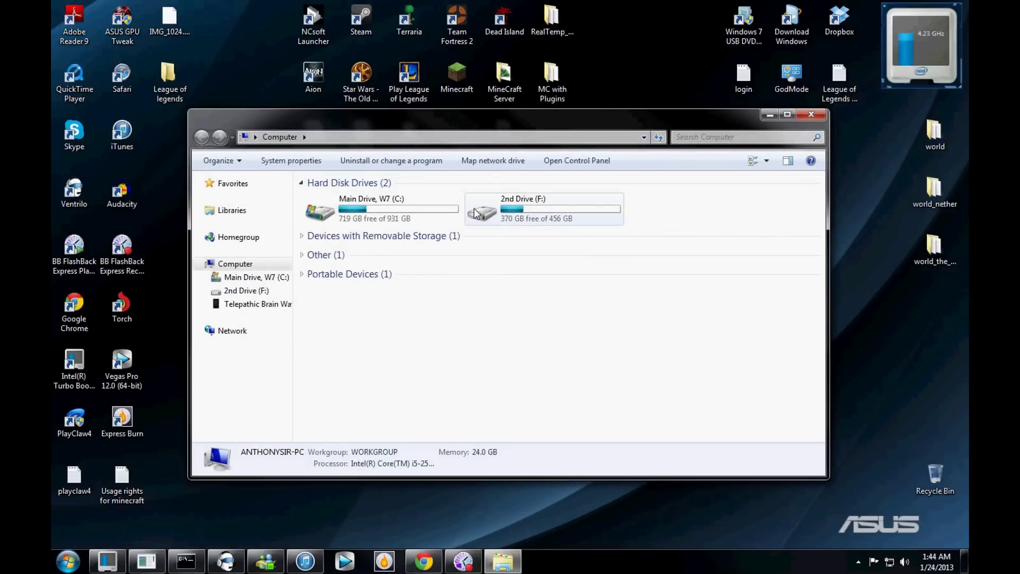
Step: Launch Computer Management via Control Panel's Administrative Tools and show Disk Management
click(68, 562)
click(299, 392)
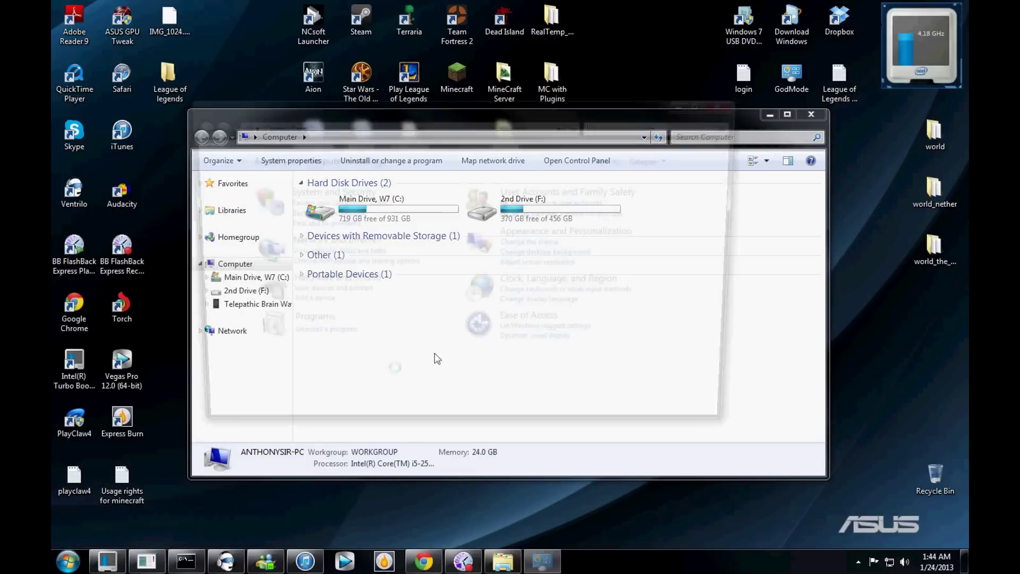
click(320, 192)
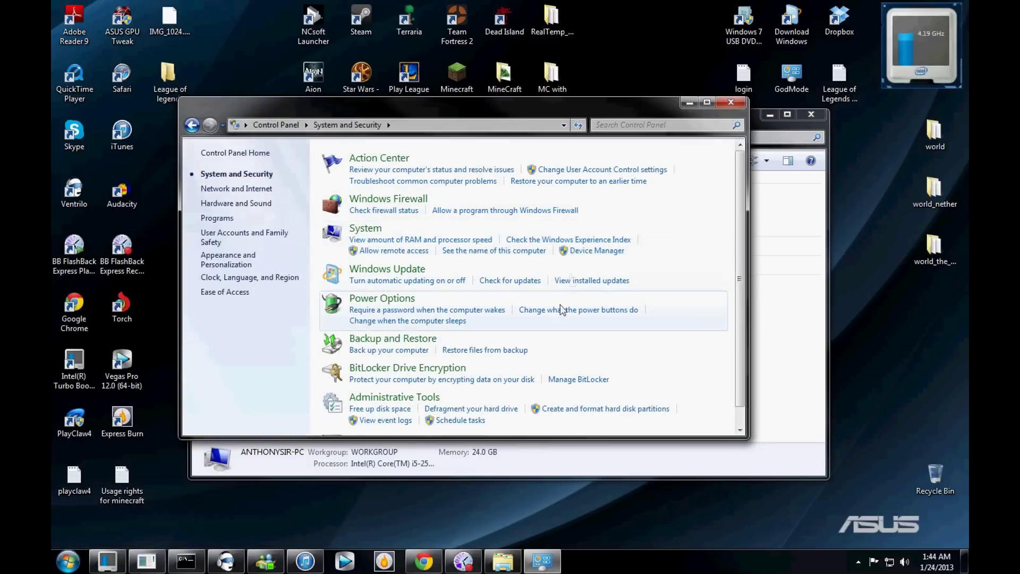
click(403, 401)
double_click(366, 220)
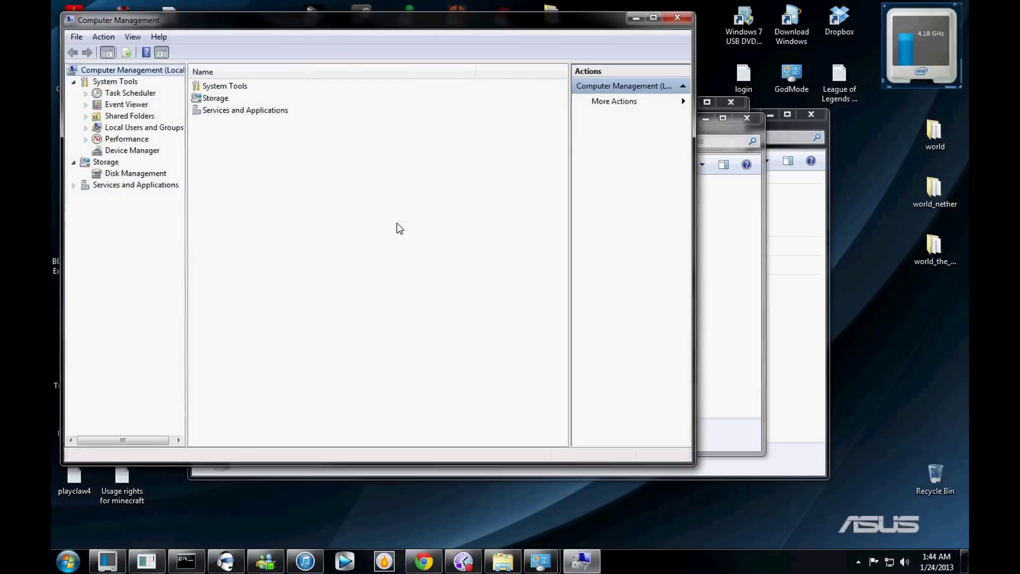
click(140, 173)
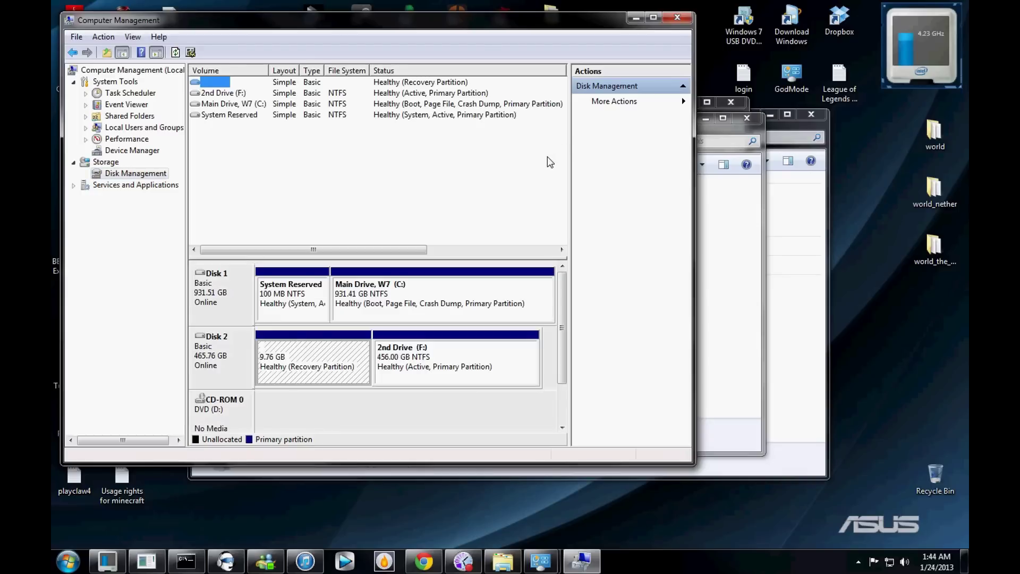
Step: Reposition Computer Management, clear the recovery partition selection, and close the console
mouse_move(563, 291)
mouse_down()
mouse_move(563, 314)
mouse_move(563, 292)
mouse_up()
drag(394, 25, 506, 45)
click(395, 173)
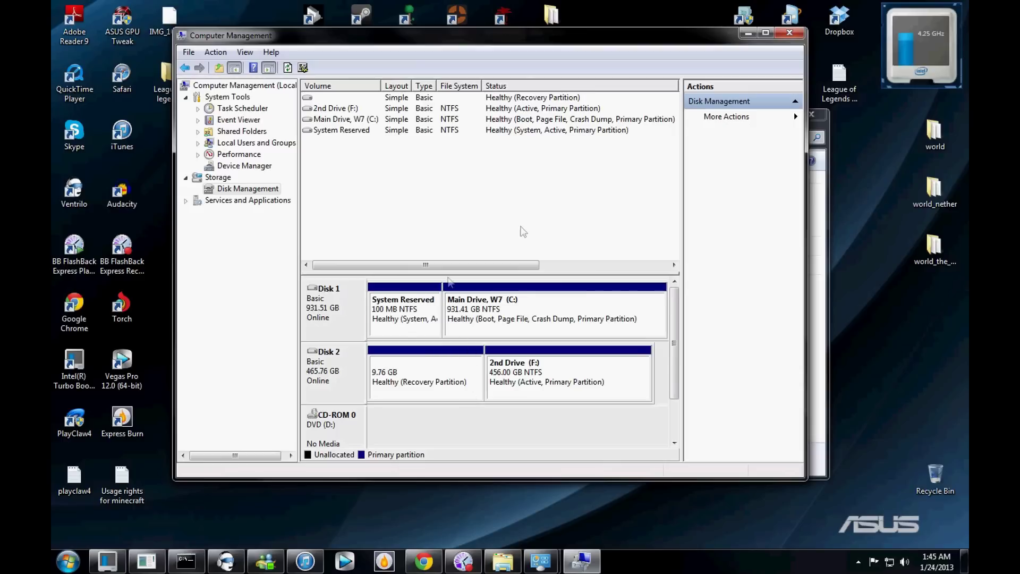
drag(522, 49, 430, 60)
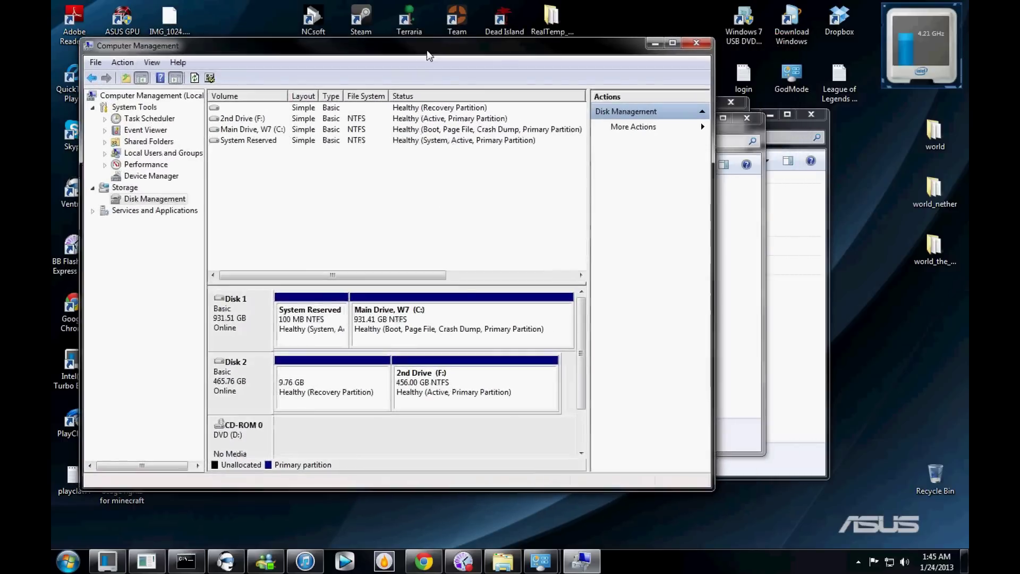
click(698, 45)
Step: Close the Control Panel windows, browse 2nd Drive (F:) and Main Drive (C:), then close Explorer
click(747, 117)
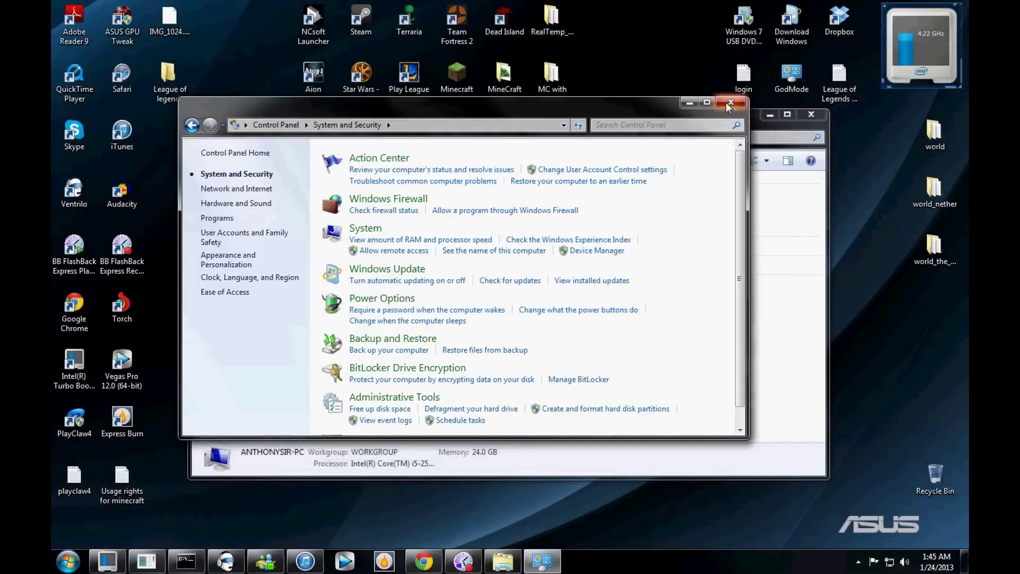
click(731, 102)
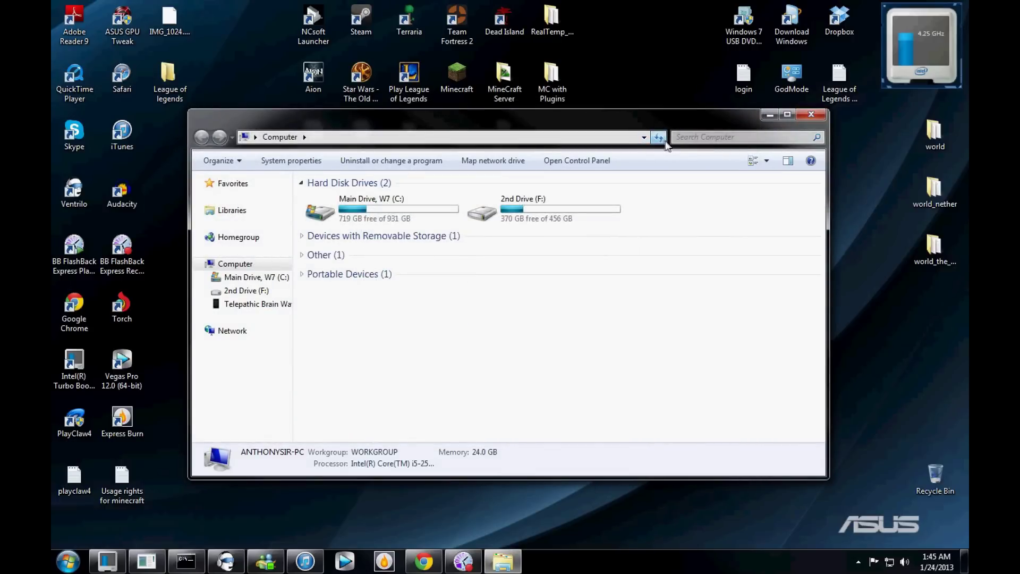
double_click(556, 207)
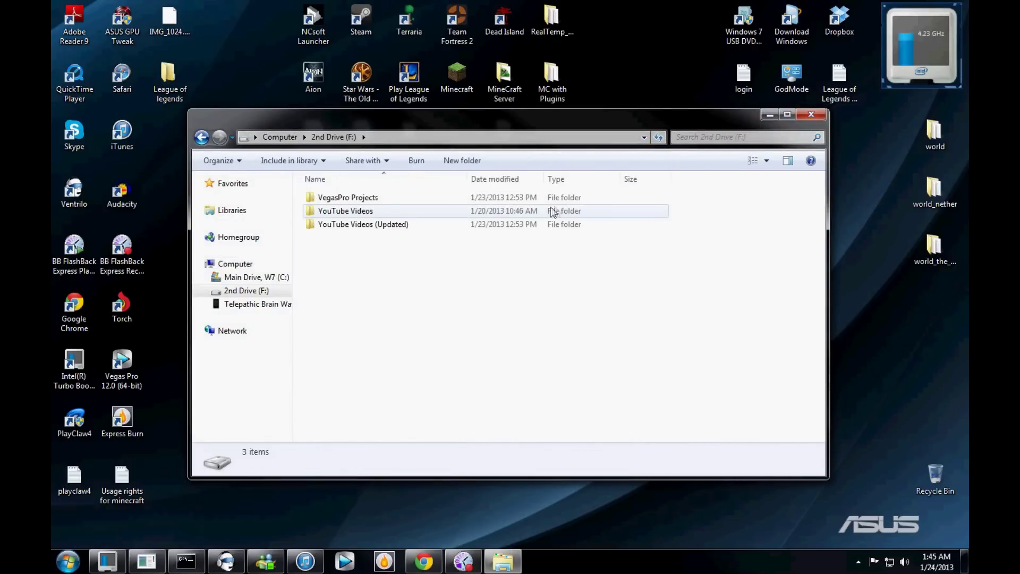
click(208, 139)
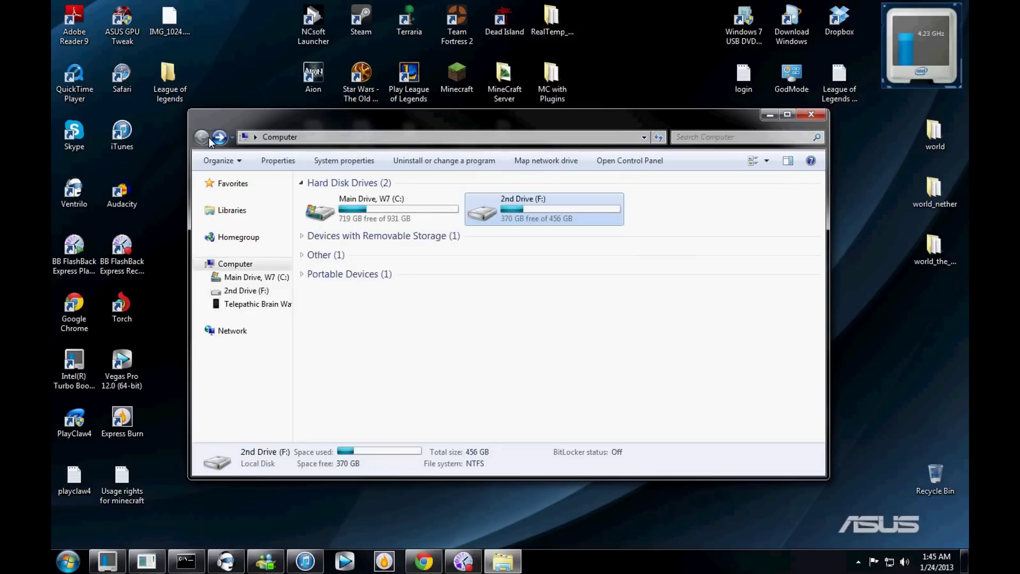
double_click(338, 210)
click(811, 114)
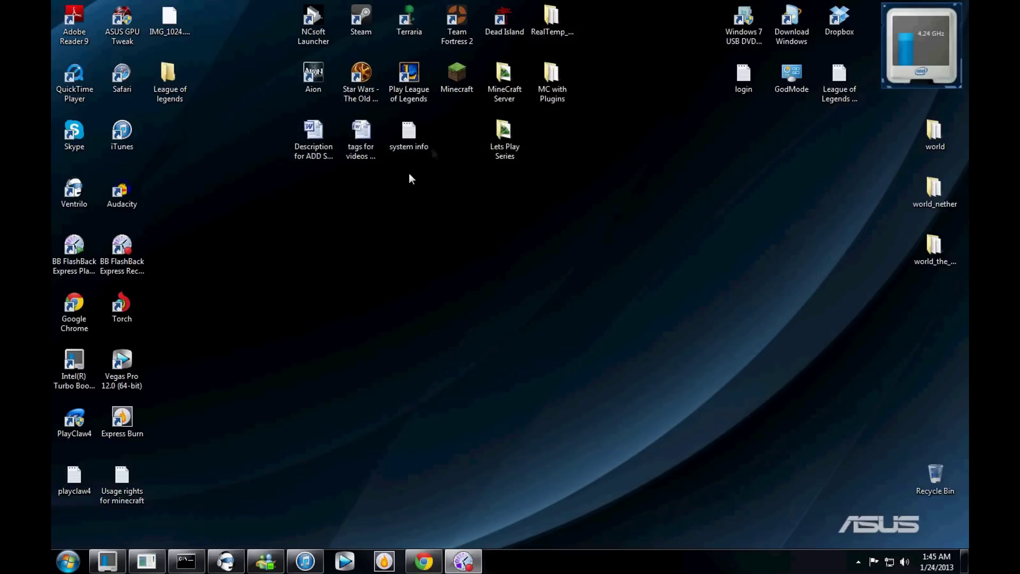
Step: Delete the League of legends folder from the desktop
drag(239, 221, 411, 314)
click(521, 258)
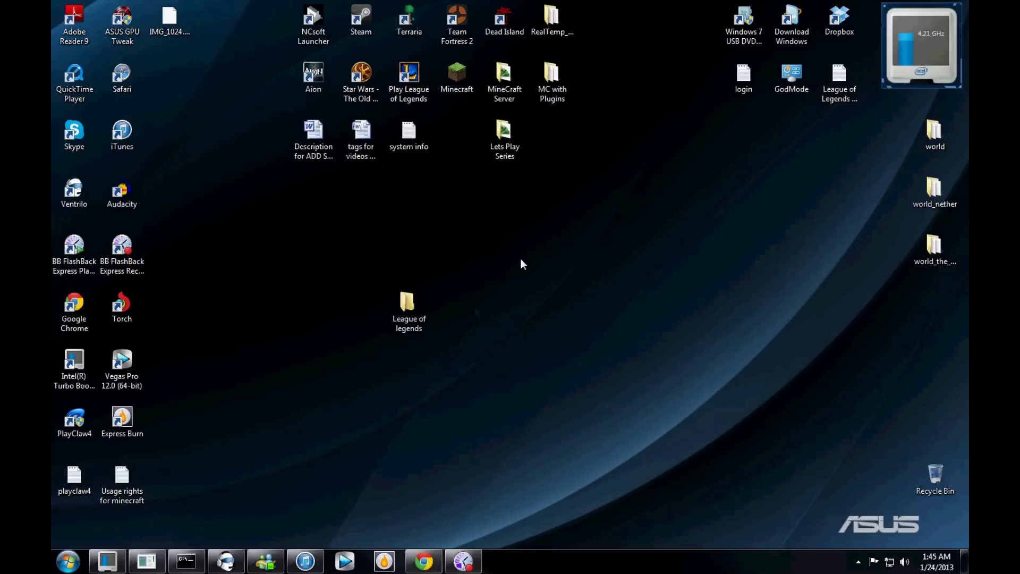
drag(536, 244, 326, 337)
key(Delete)
click(546, 330)
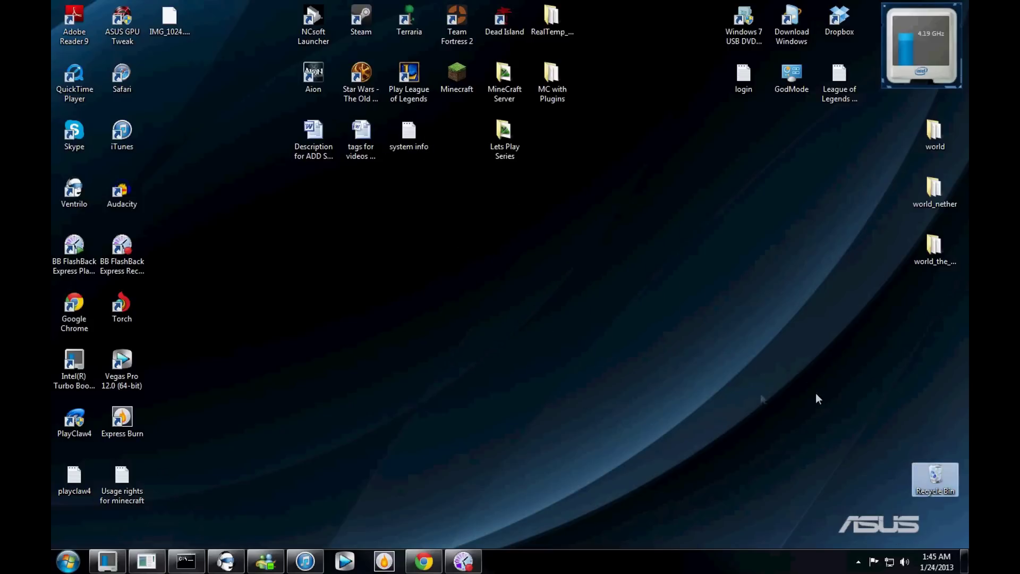
Step: Empty the Recycle Bin permanently and close its window
double_click(930, 474)
click(421, 141)
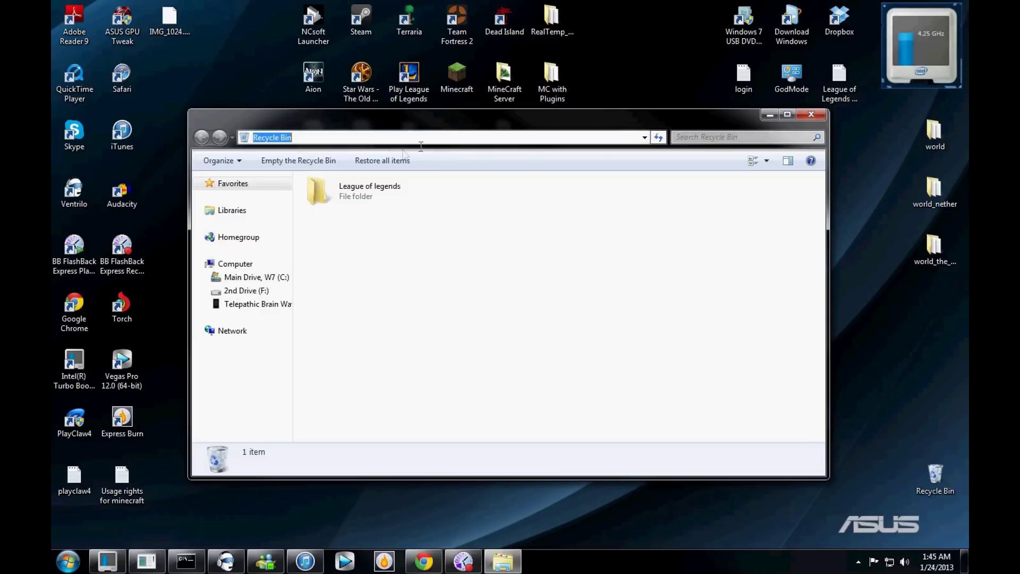
click(298, 160)
click(552, 333)
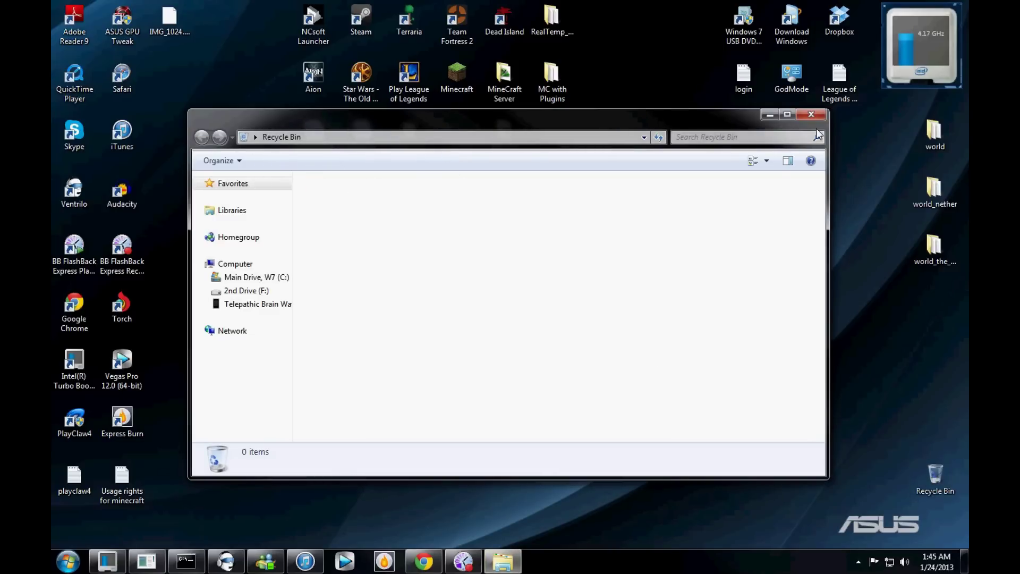
click(787, 114)
click(934, 8)
click(811, 114)
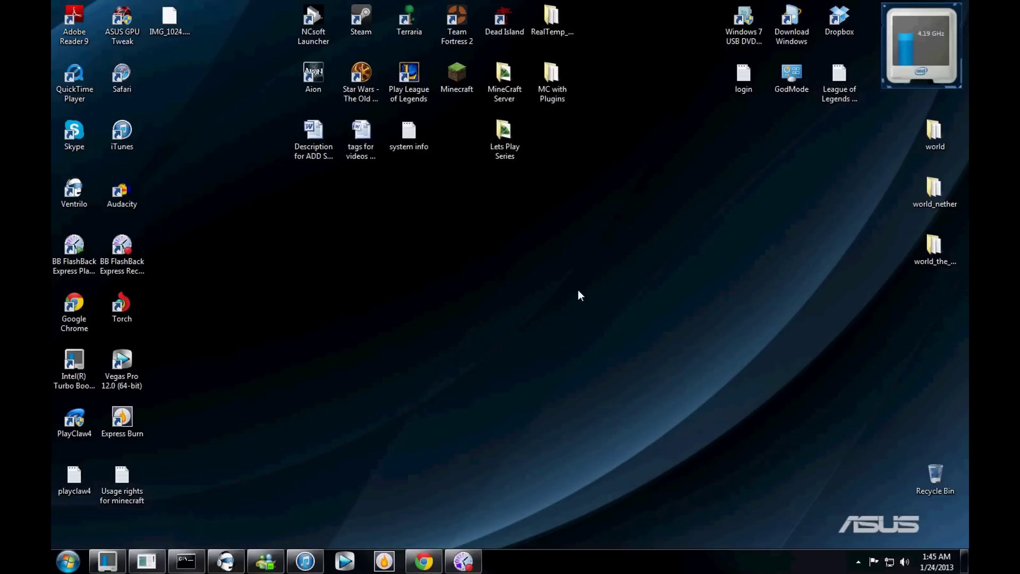
right_click(578, 289)
Step: Refresh the desktop and launch Computer Management via Control Panel's Administrative Tools
click(644, 325)
click(68, 560)
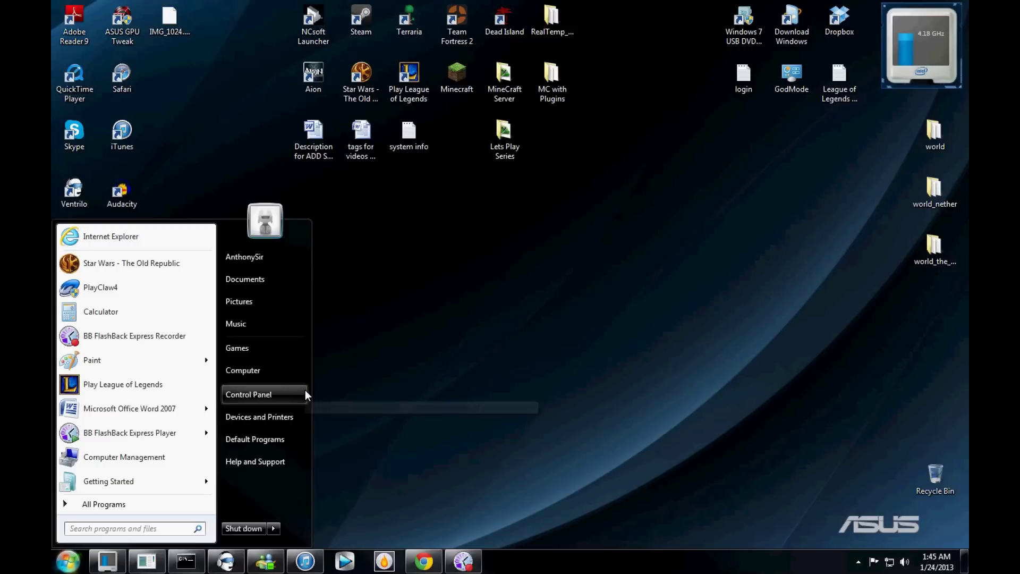
click(274, 393)
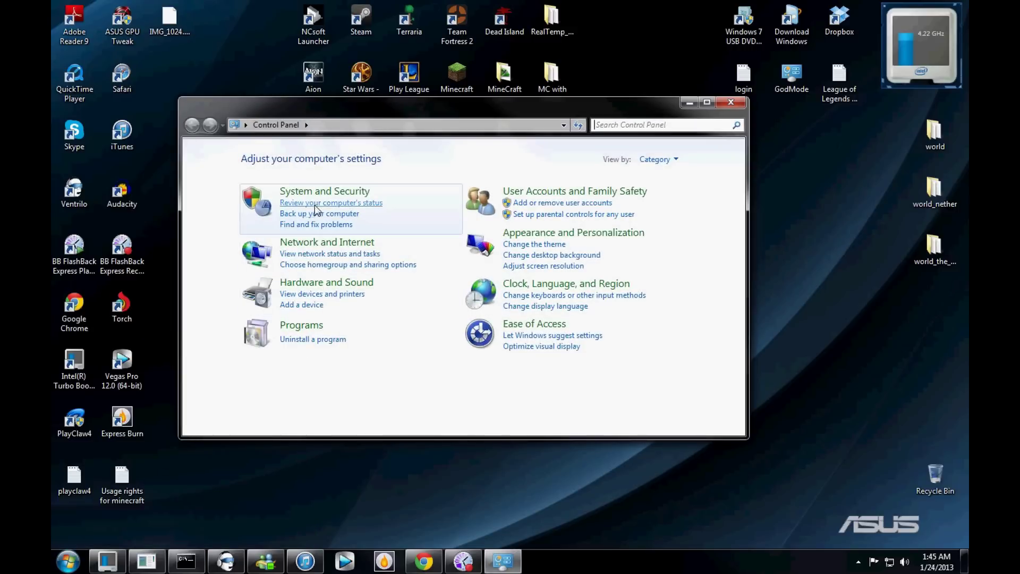
click(317, 199)
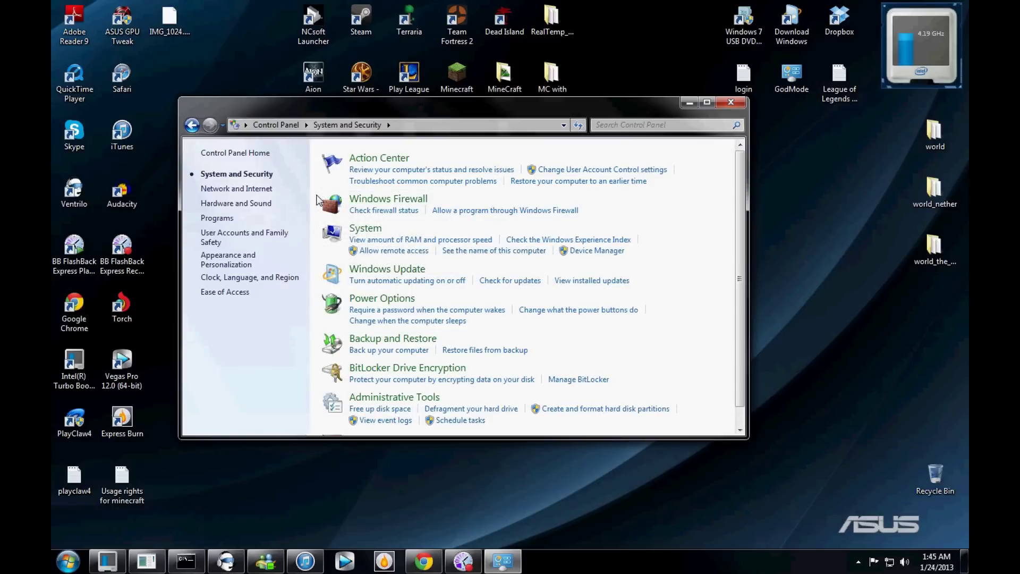
click(372, 397)
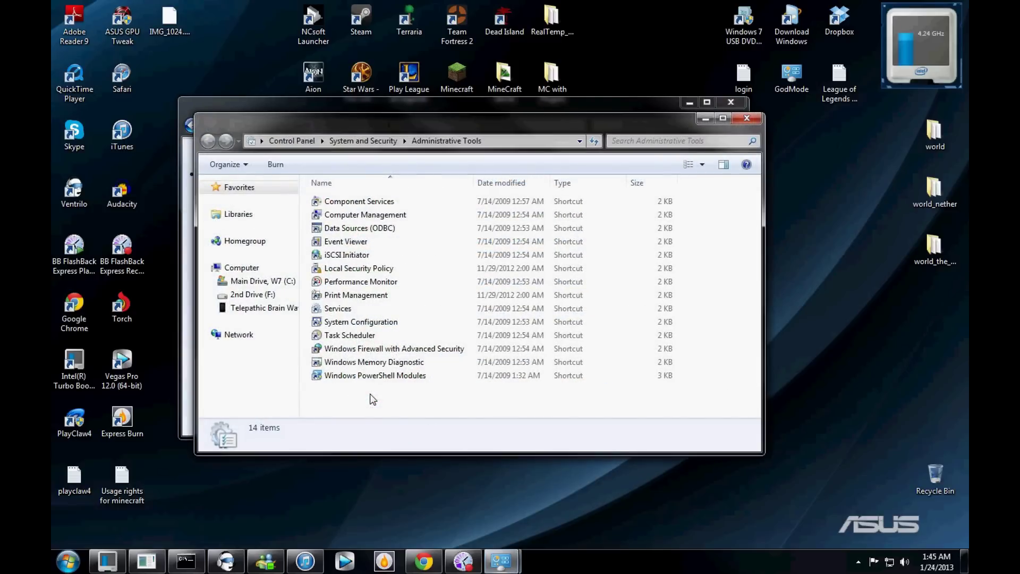
double_click(352, 215)
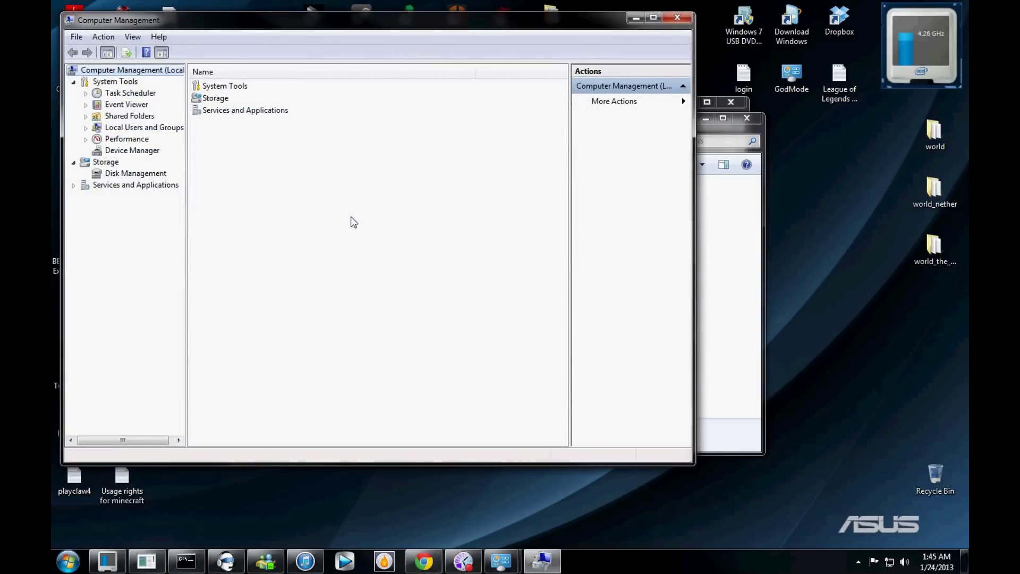
Step: Show Disk Management and bring up the context menu for the 2nd Drive (F:) partition
click(122, 175)
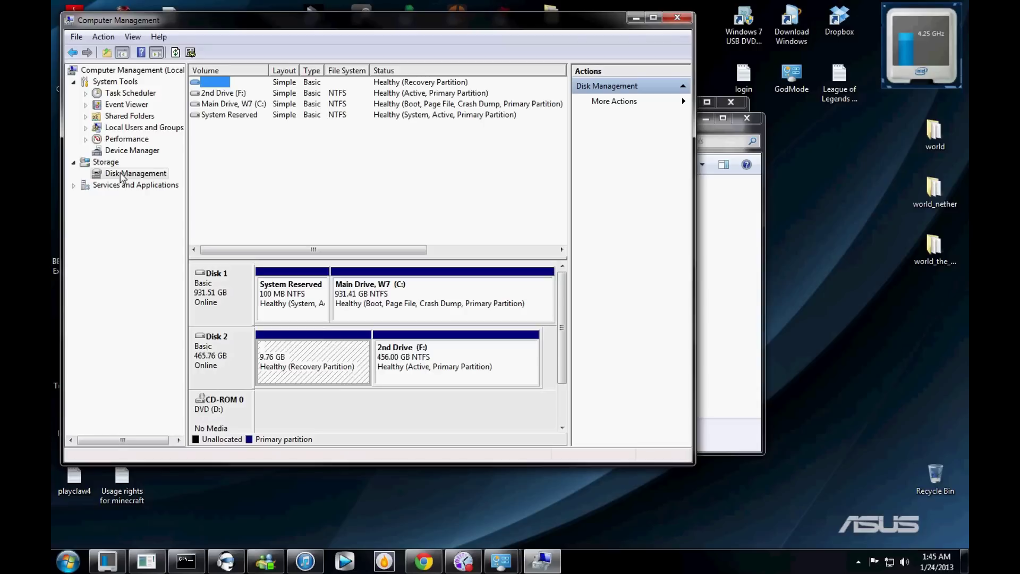
scroll(568, 292, down, 2)
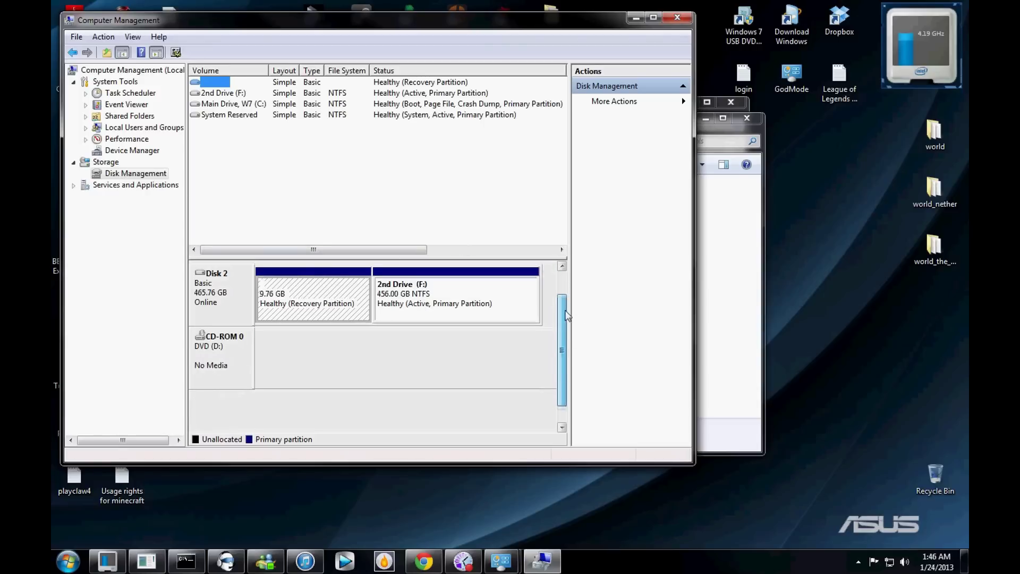
scroll(567, 317, up, 2)
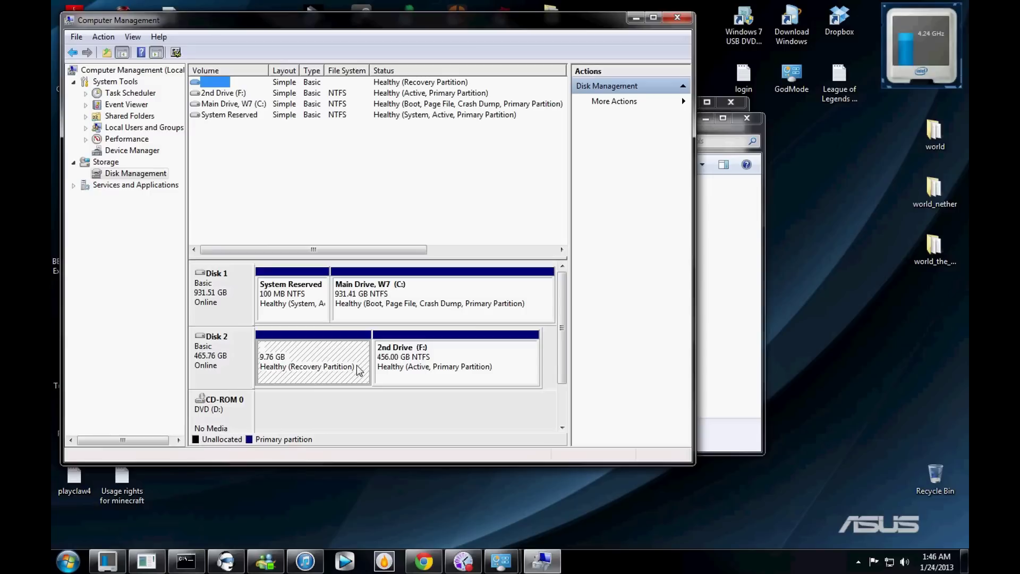
right_click(445, 355)
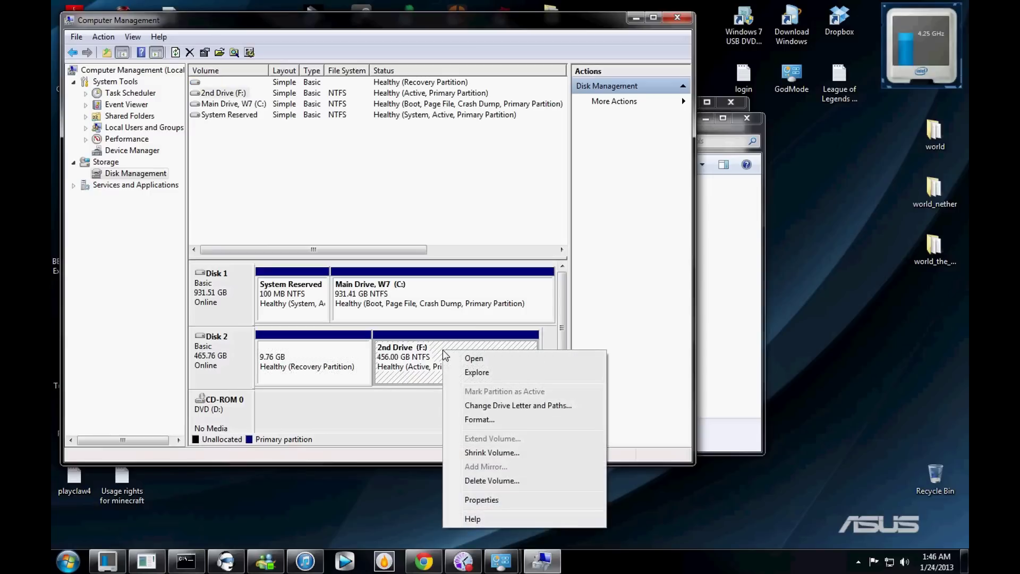
Step: Review Change Drive Letter options for 2nd Drive, keep letter F, cancel, and close Computer Management
click(526, 407)
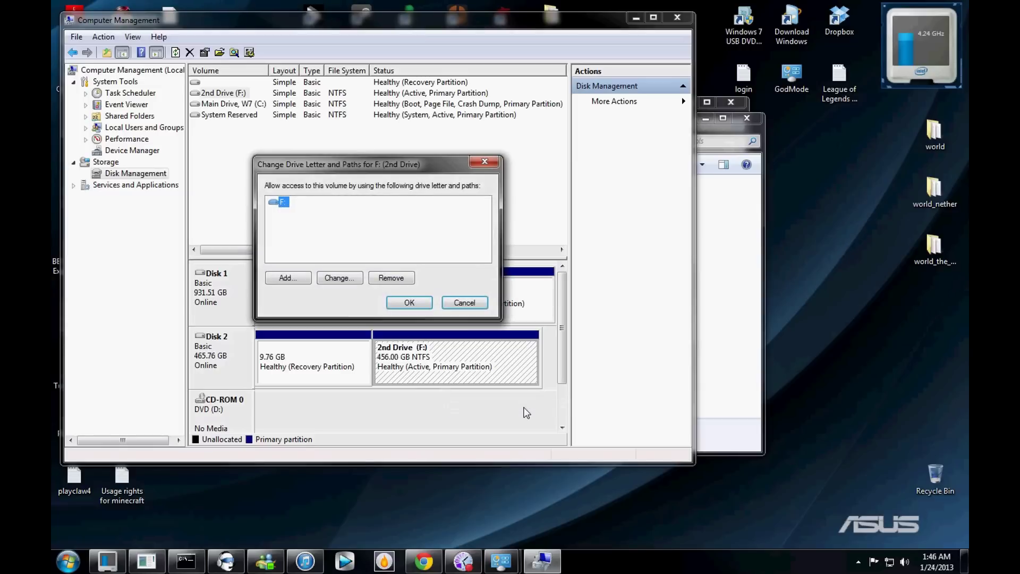
click(338, 278)
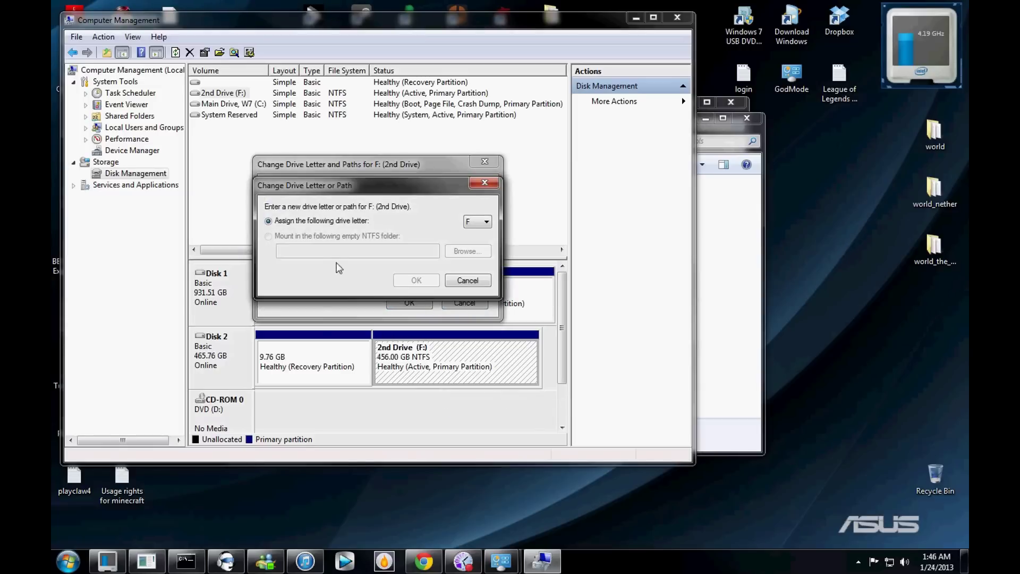
click(481, 222)
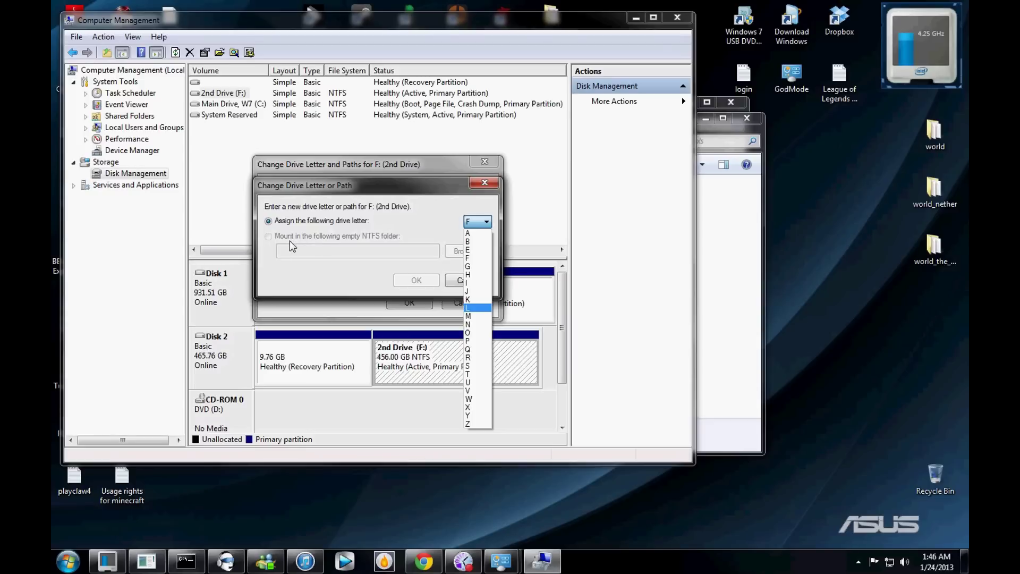
click(340, 274)
click(467, 280)
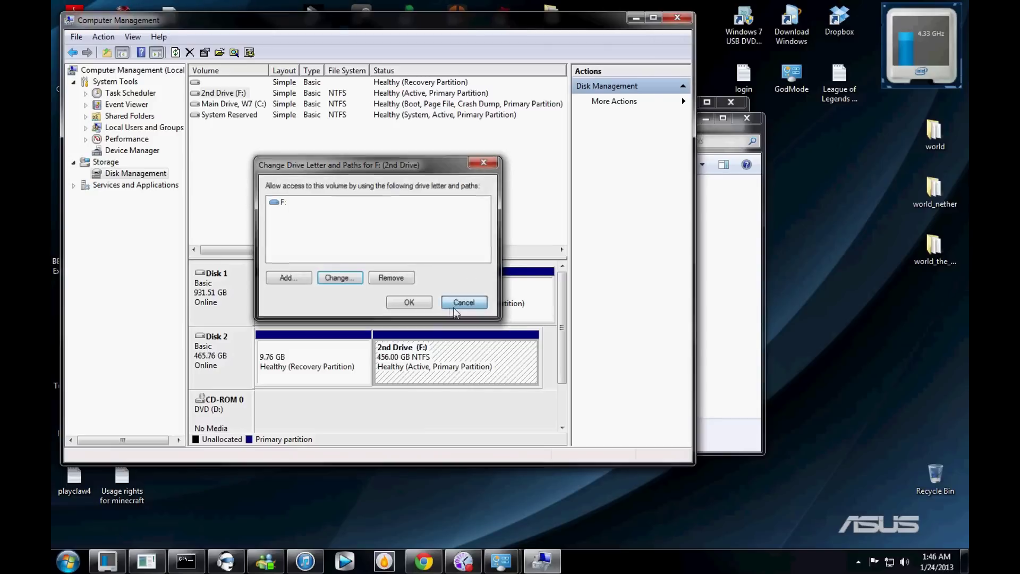
click(462, 302)
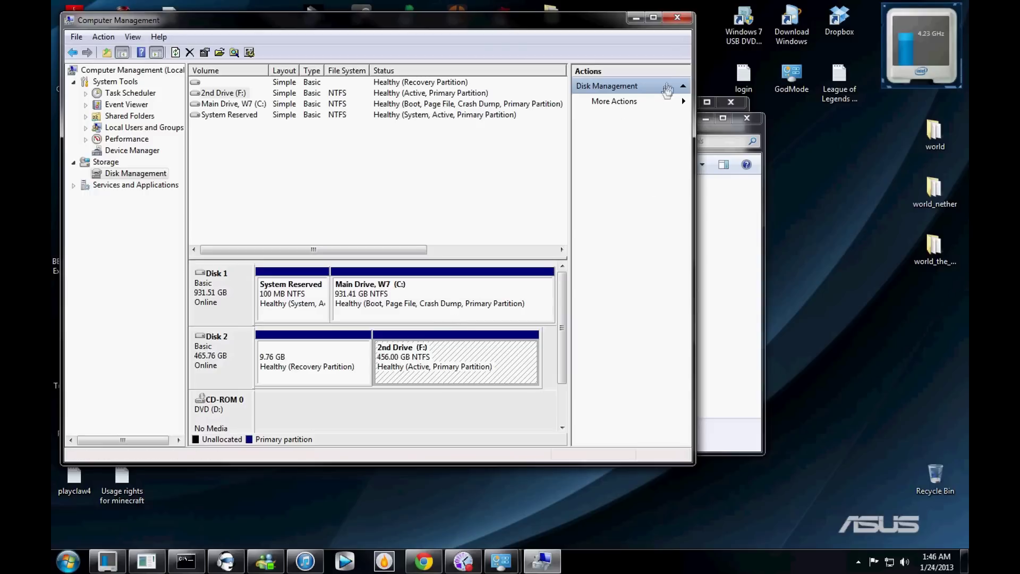
click(677, 20)
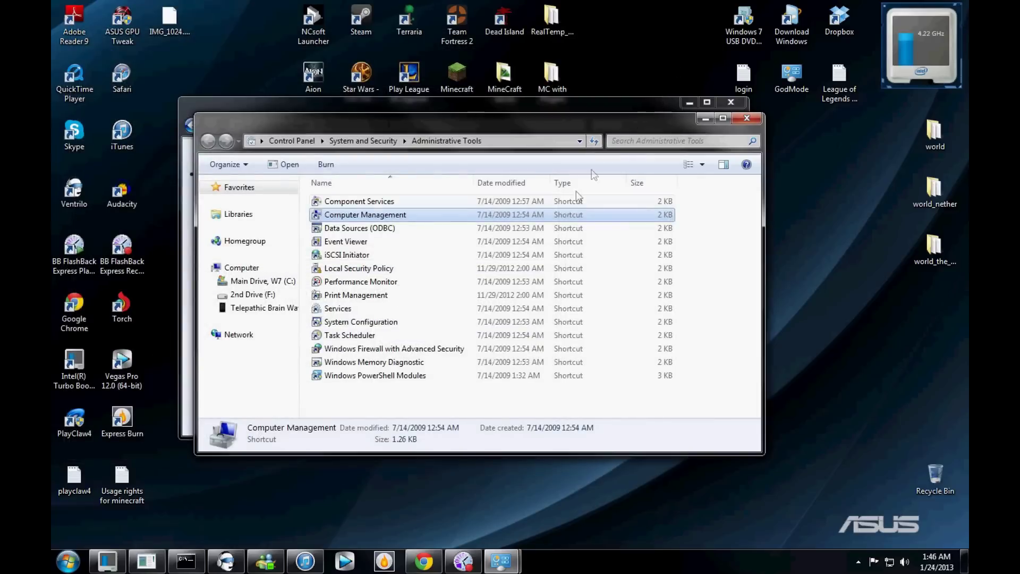
Step: Close Administrative Tools and Control Panel, then open Computer from the Start menu
click(747, 118)
click(731, 102)
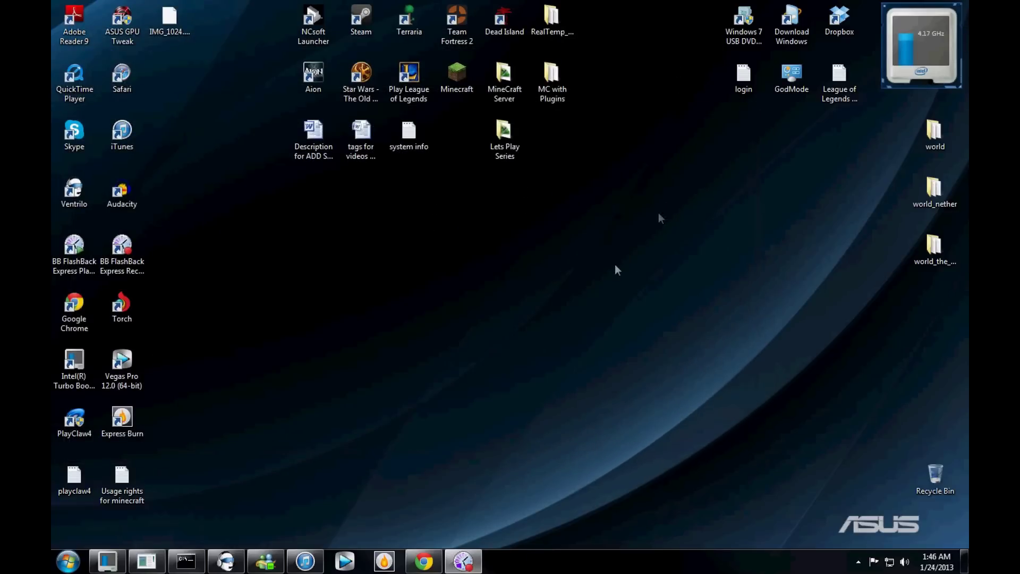
click(68, 561)
click(344, 351)
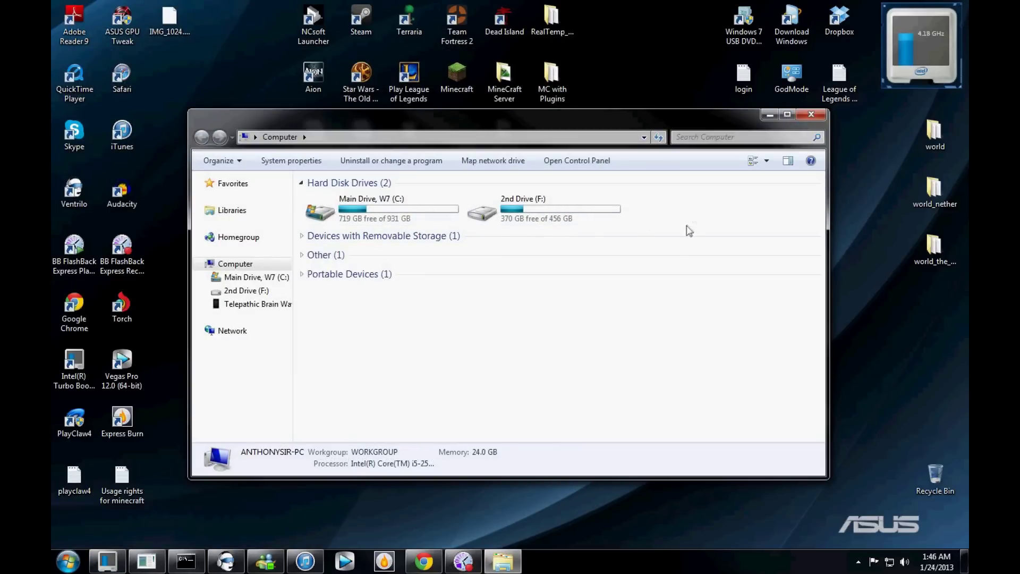
Step: Refresh the drive list to show Main Drive, W7 (C:) and 2nd Drive (F:), and reposition the Computer window
click(659, 139)
drag(677, 130, 645, 105)
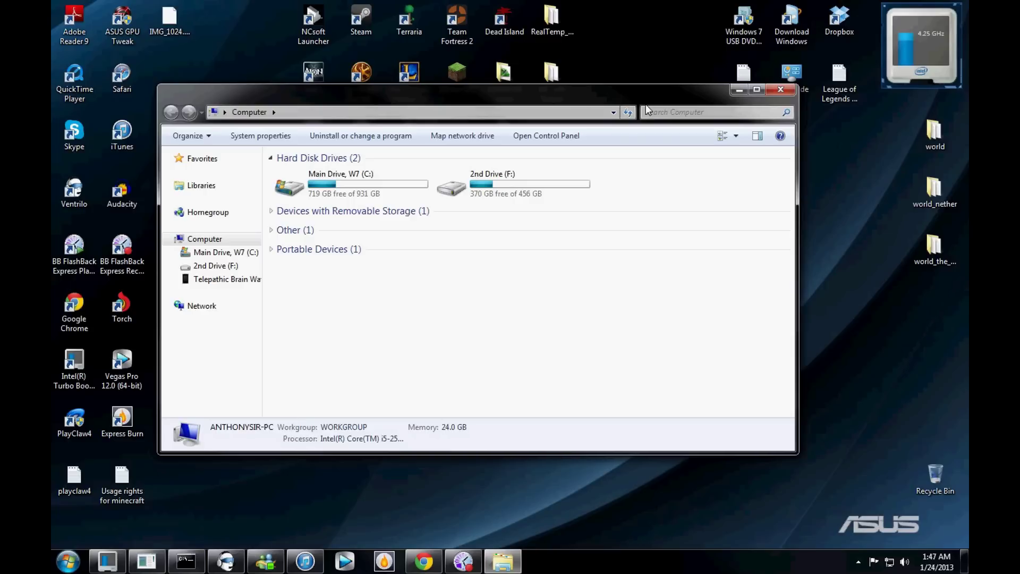
drag(410, 94, 423, 78)
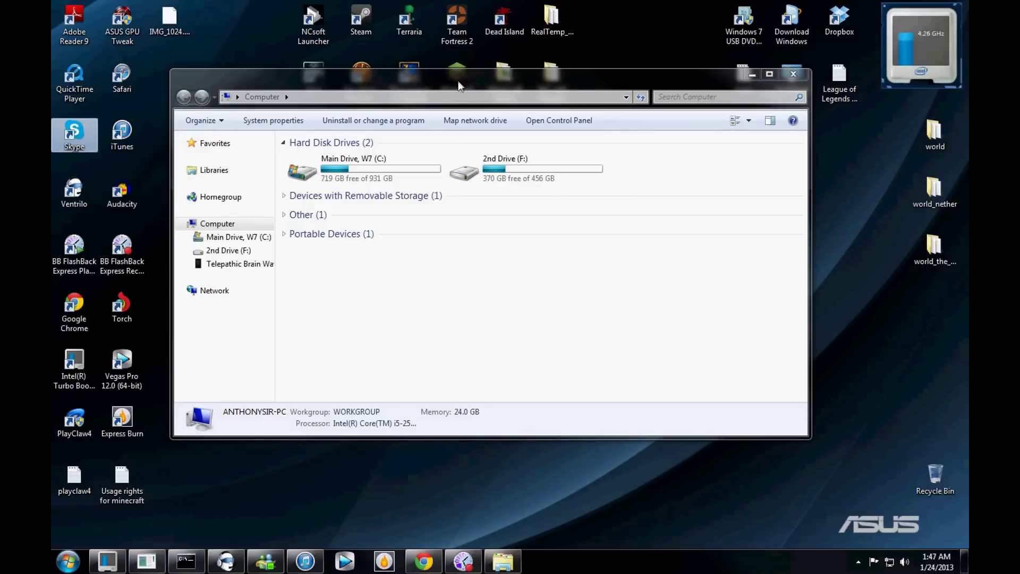
drag(456, 81, 435, 123)
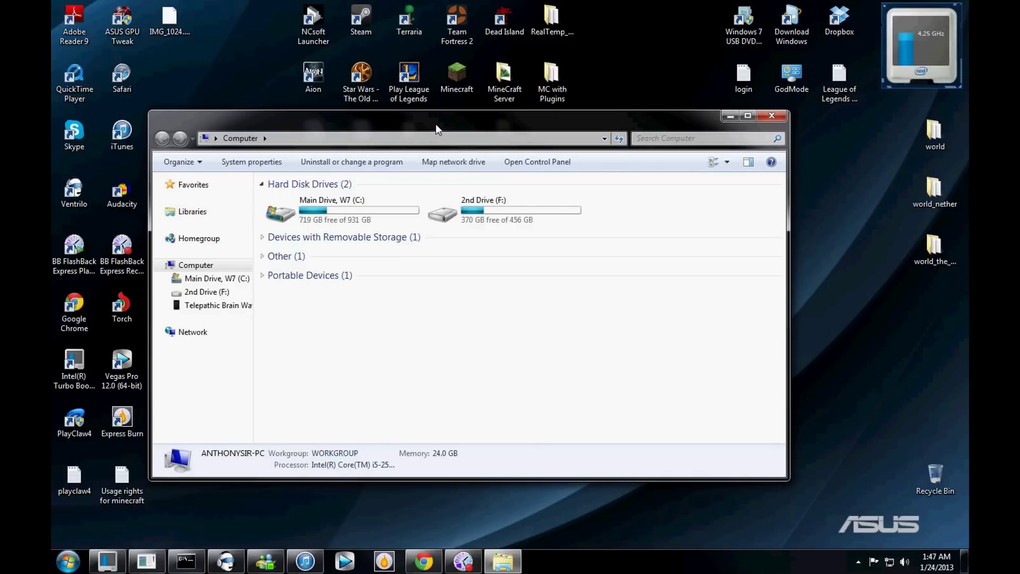